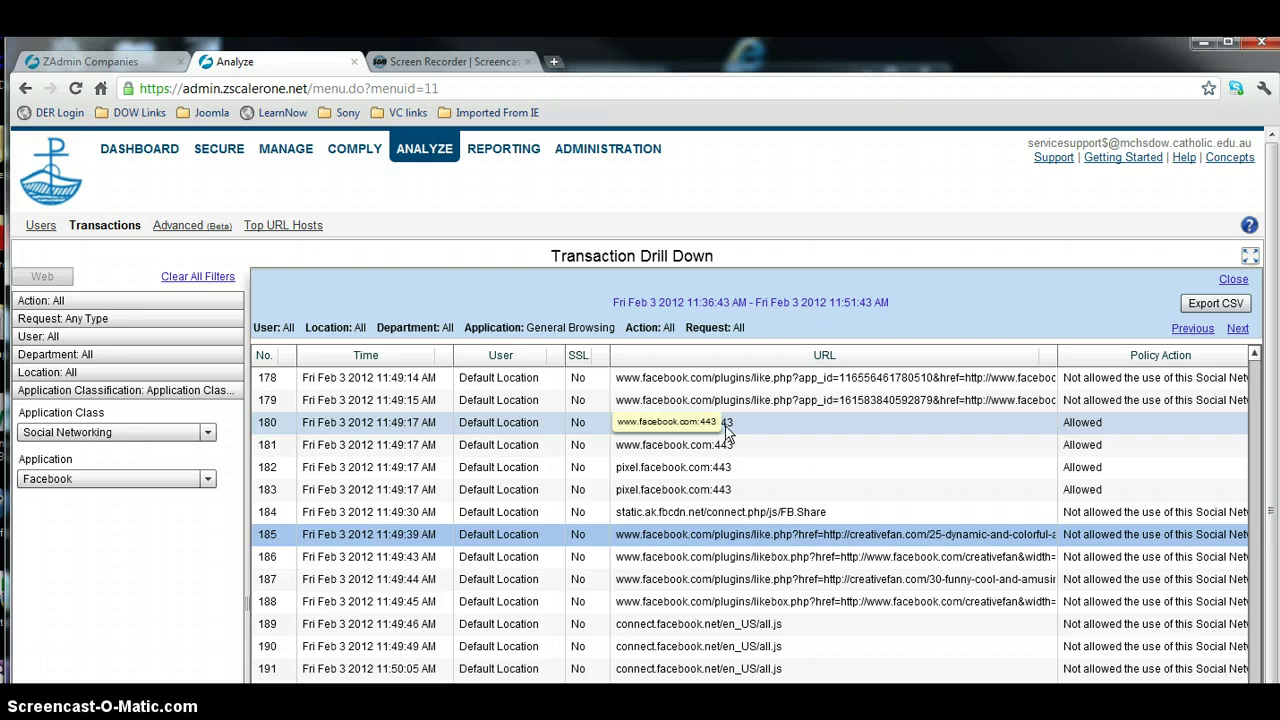
# Step: Sort the transactions by SSL, then open the URL Categories list under policy management
pyautogui.click(582, 352)
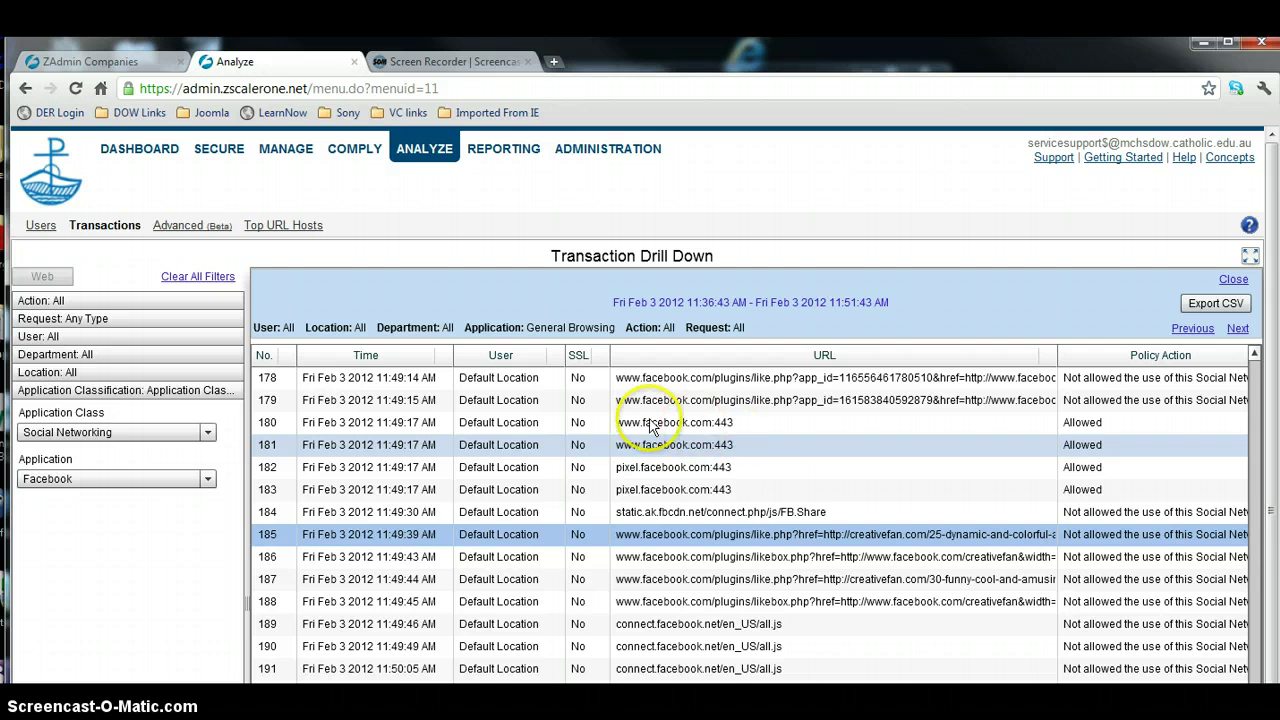
pyautogui.click(292, 156)
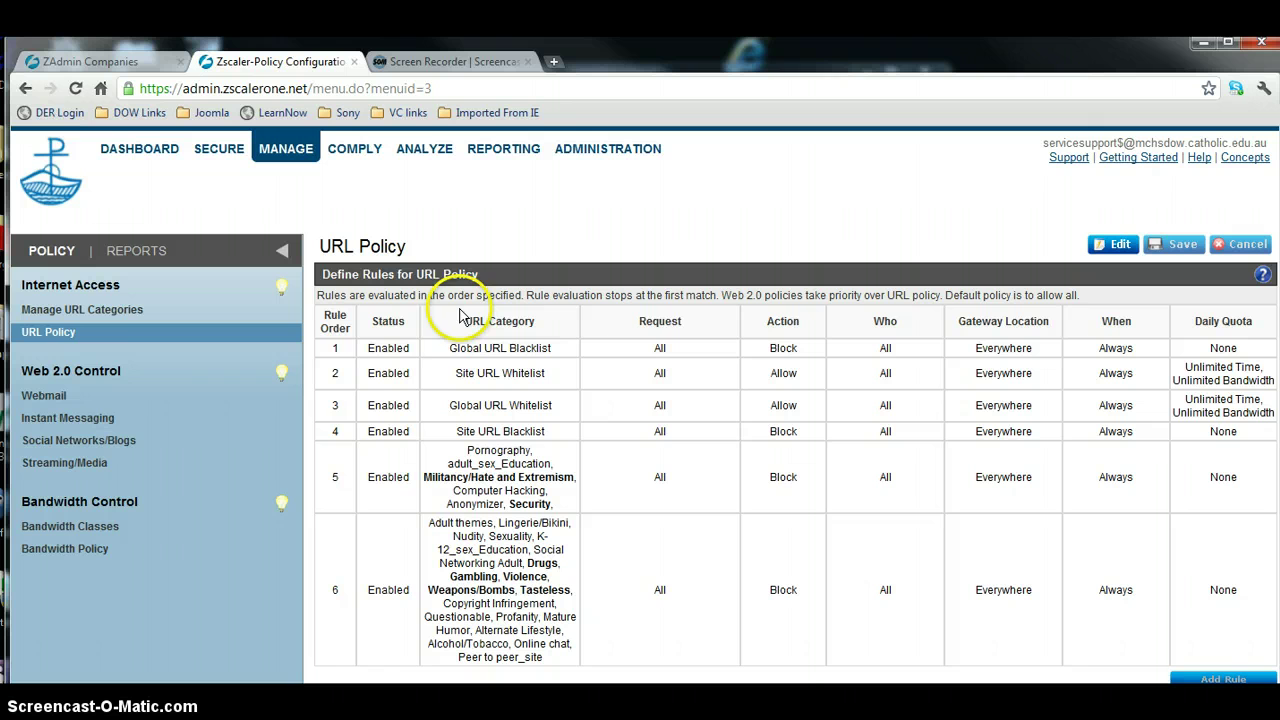
pyautogui.click(103, 318)
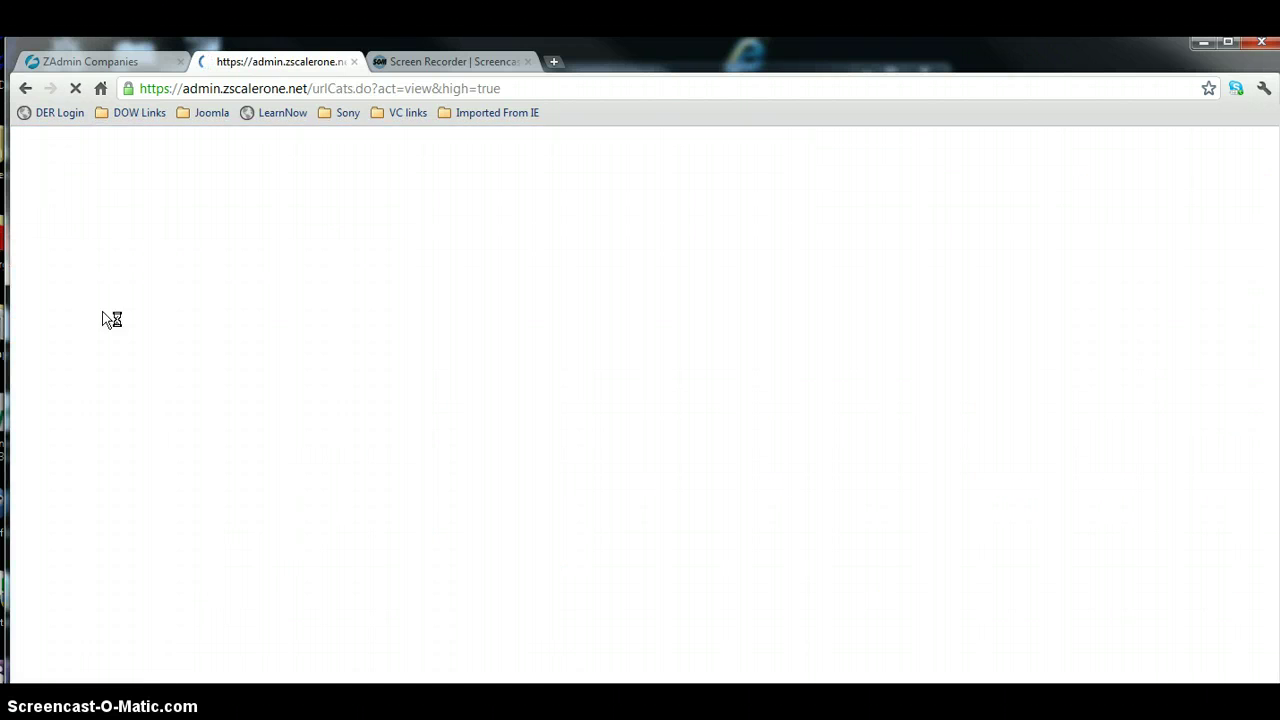
# Step: Scroll the category list and expand Society and Lifestyle to reveal Social Networking
pyautogui.scroll(-5, 794, 566)
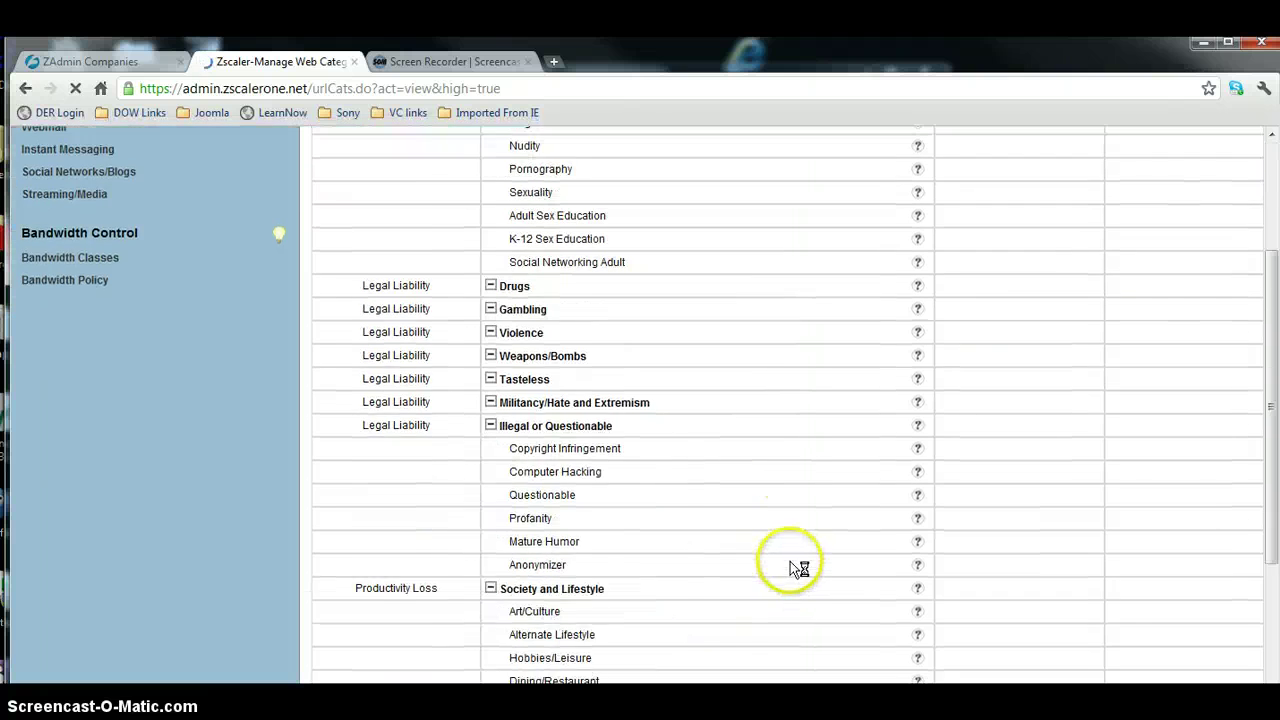
pyautogui.scroll(2, 768, 544)
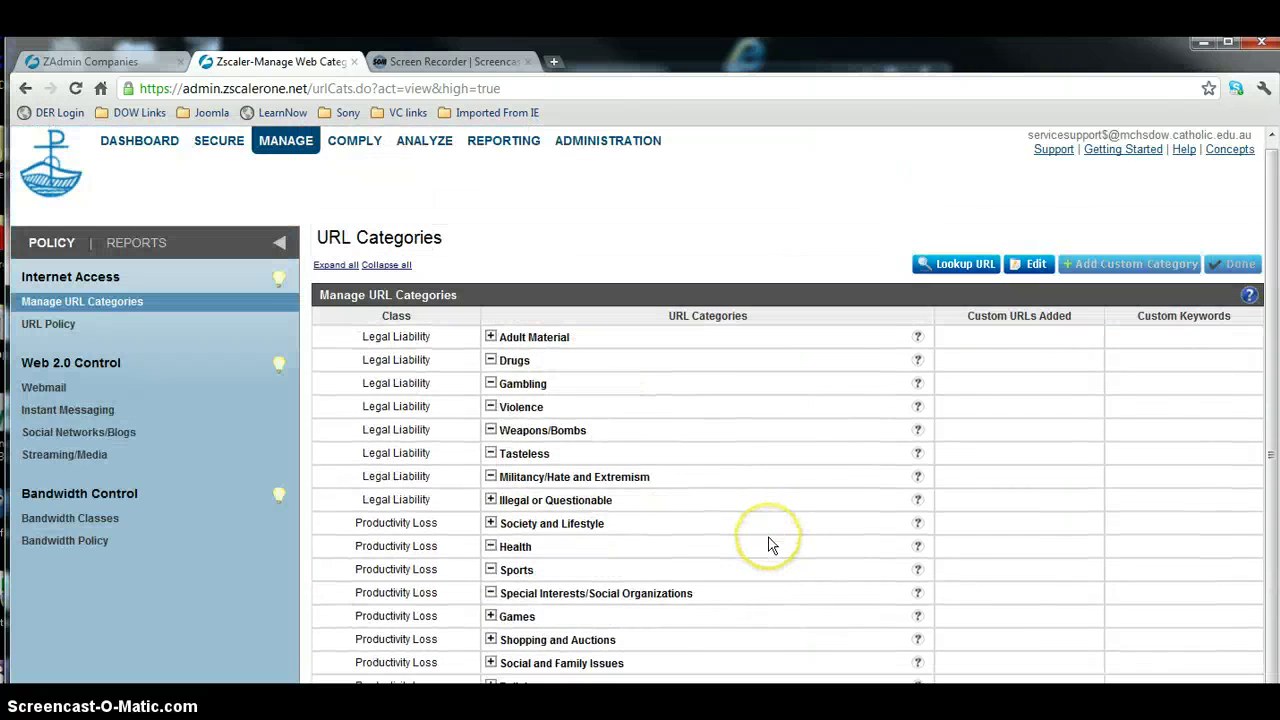
pyautogui.scroll(-2, 768, 544)
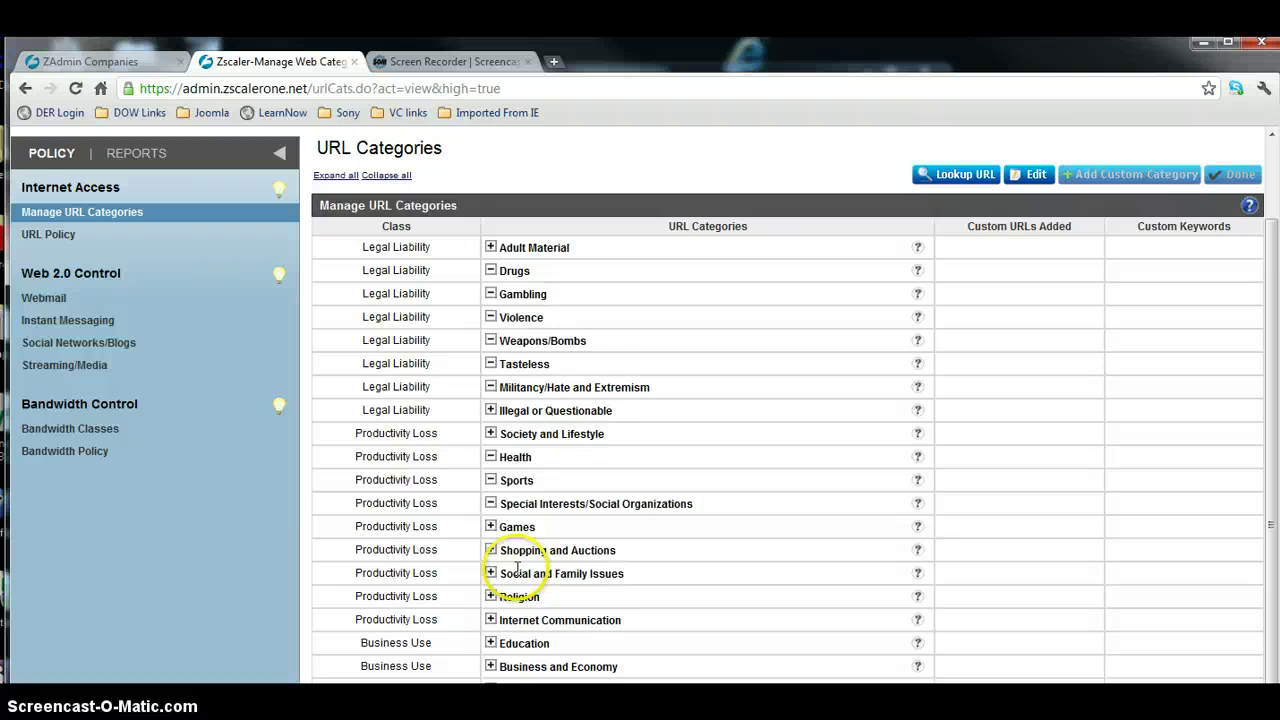
pyautogui.scroll(-2, 677, 566)
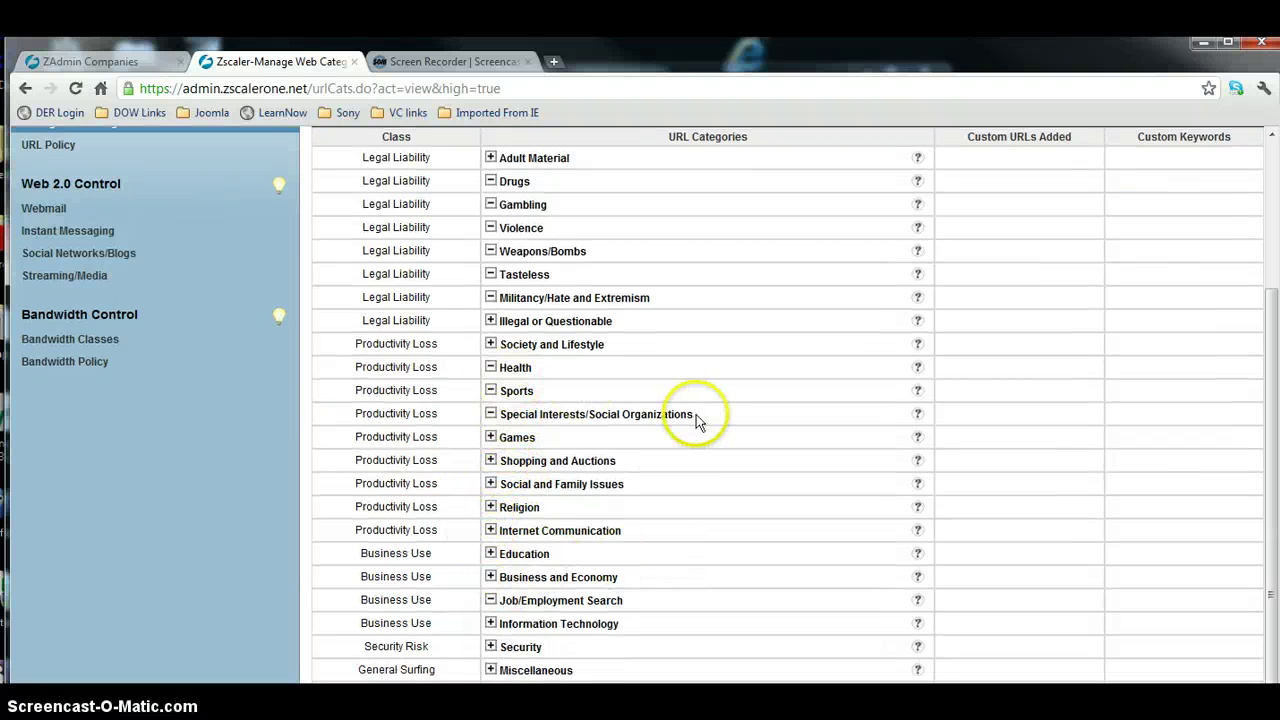
pyautogui.scroll(2, 694, 415)
pyautogui.scroll(-2, 694, 415)
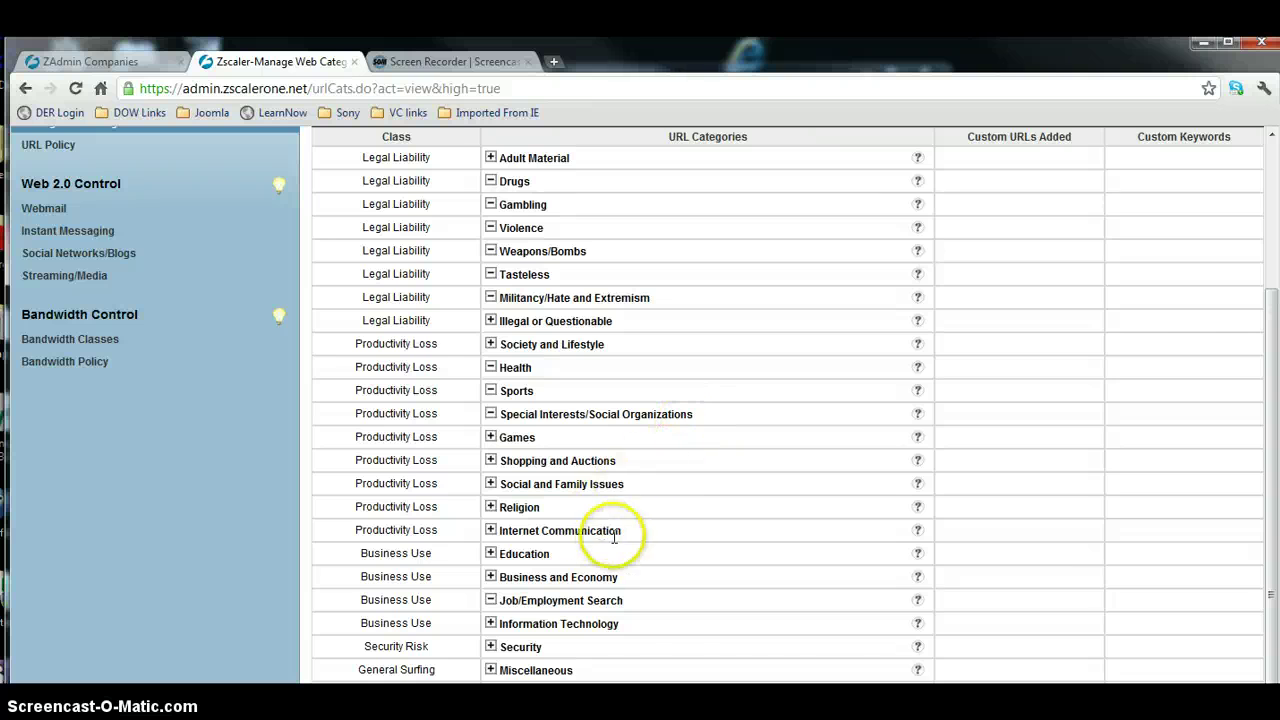
pyautogui.moveTo(1260, 466); pyautogui.dragTo(1254, 571)
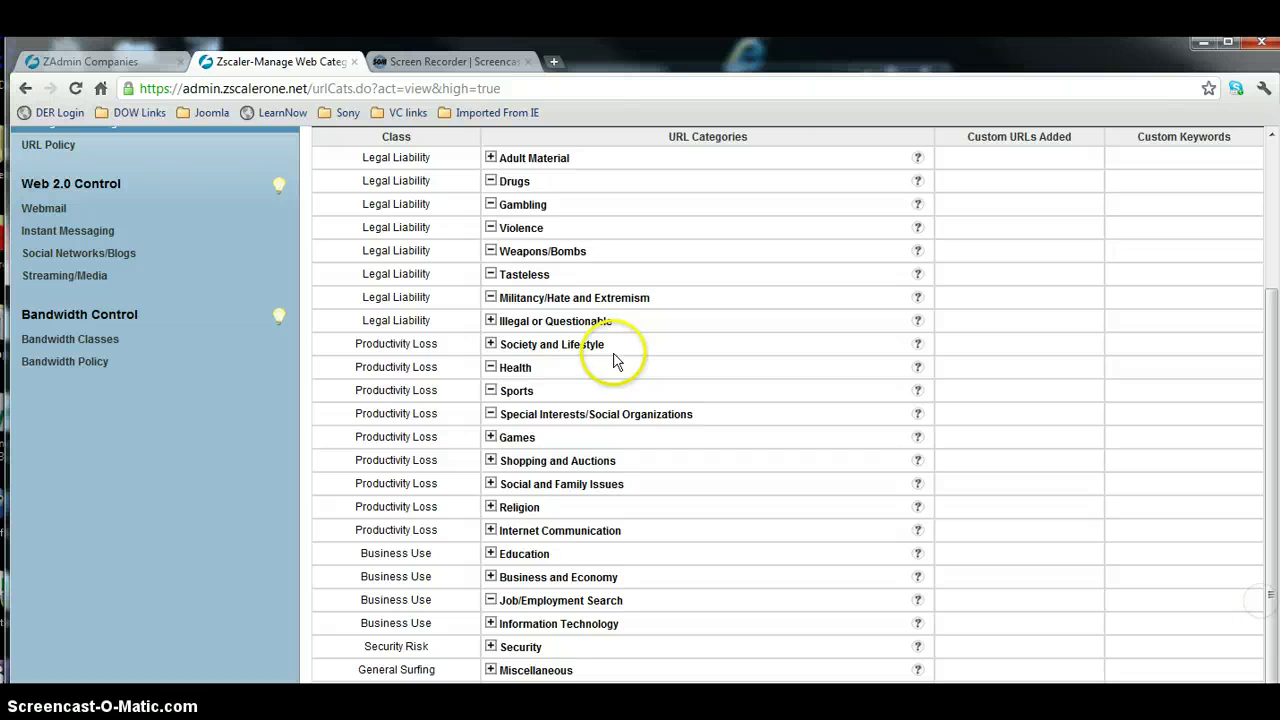
pyautogui.click(490, 344)
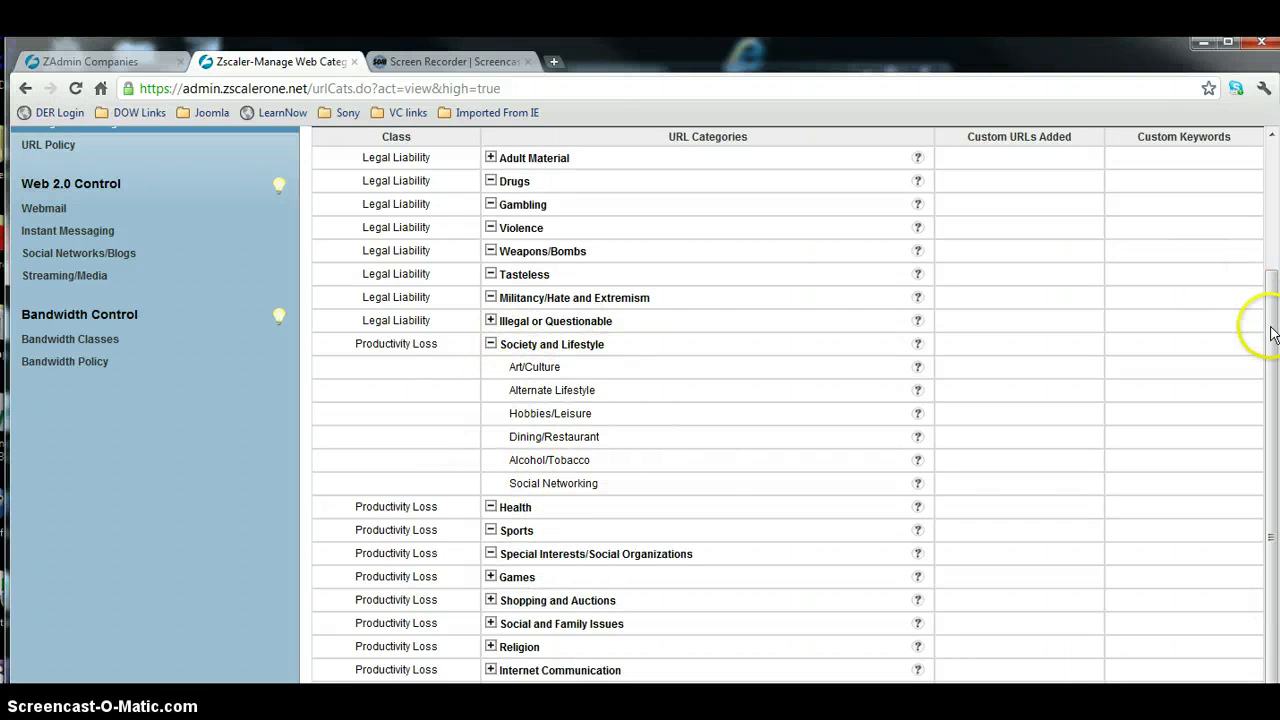
pyautogui.moveTo(1270, 335); pyautogui.dragTo(1266, 277)
# Step: Switch URL Categories to edit mode and expand Society and Lifestyle again
pyautogui.click(1026, 166)
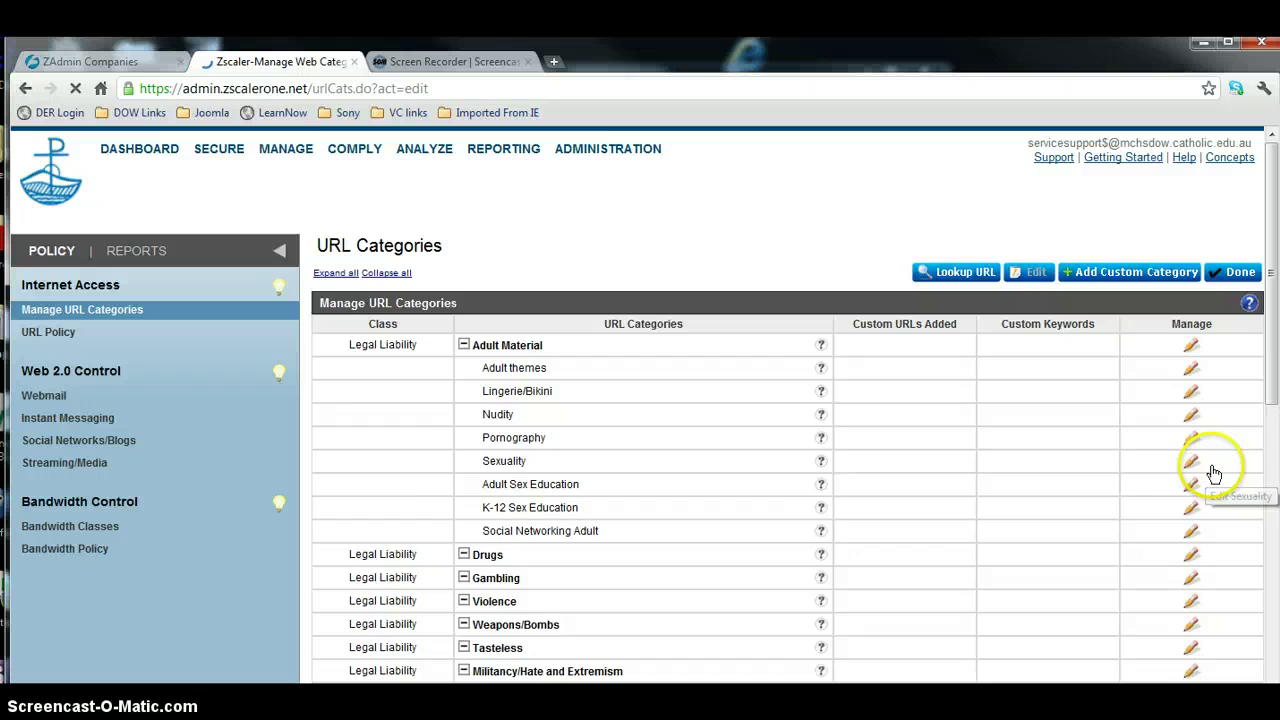
pyautogui.moveTo(1270, 400); pyautogui.dragTo(1266, 523)
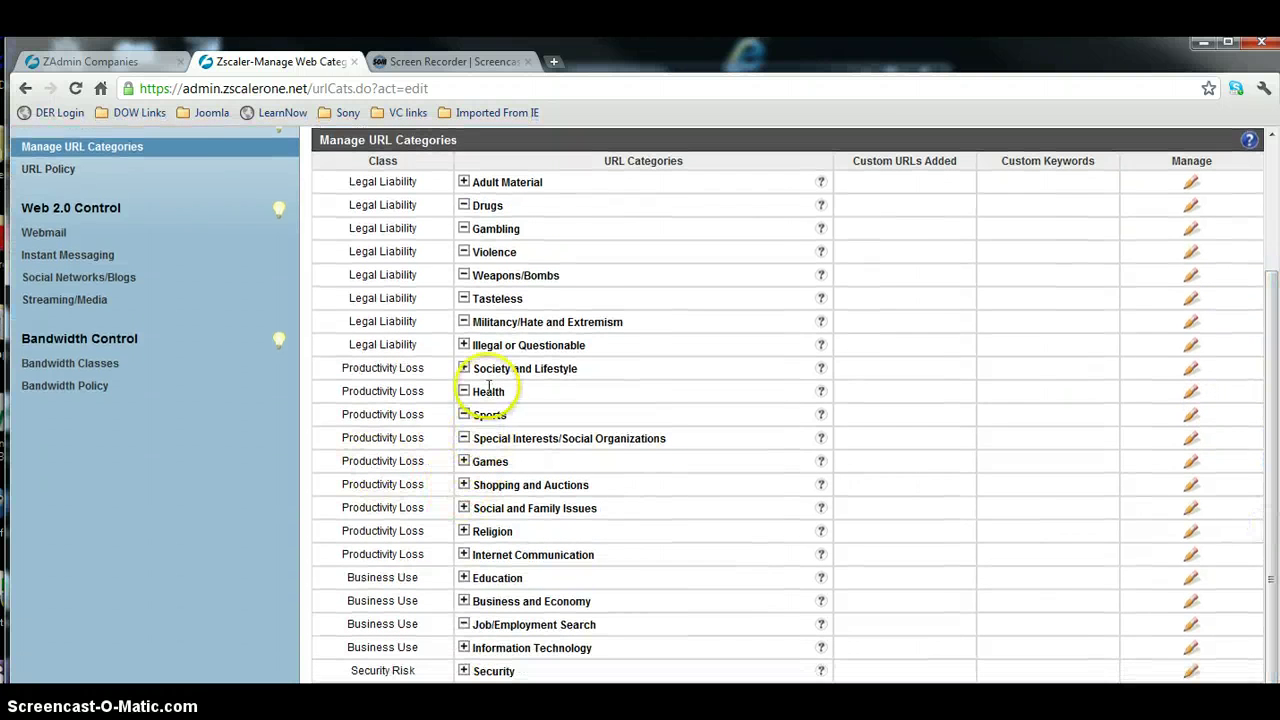
pyautogui.click(463, 368)
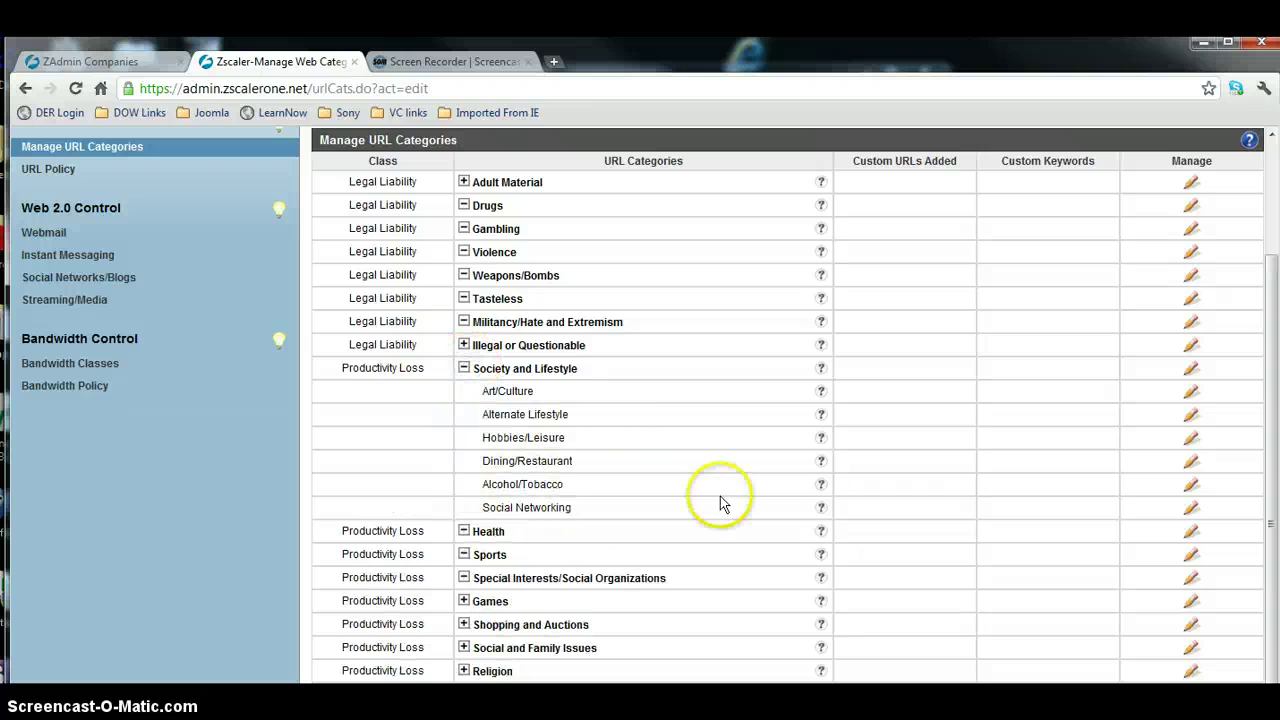
# Step: Open Social Networking for editing and put the cursor in its Keywords in URL field
pyautogui.click(1192, 509)
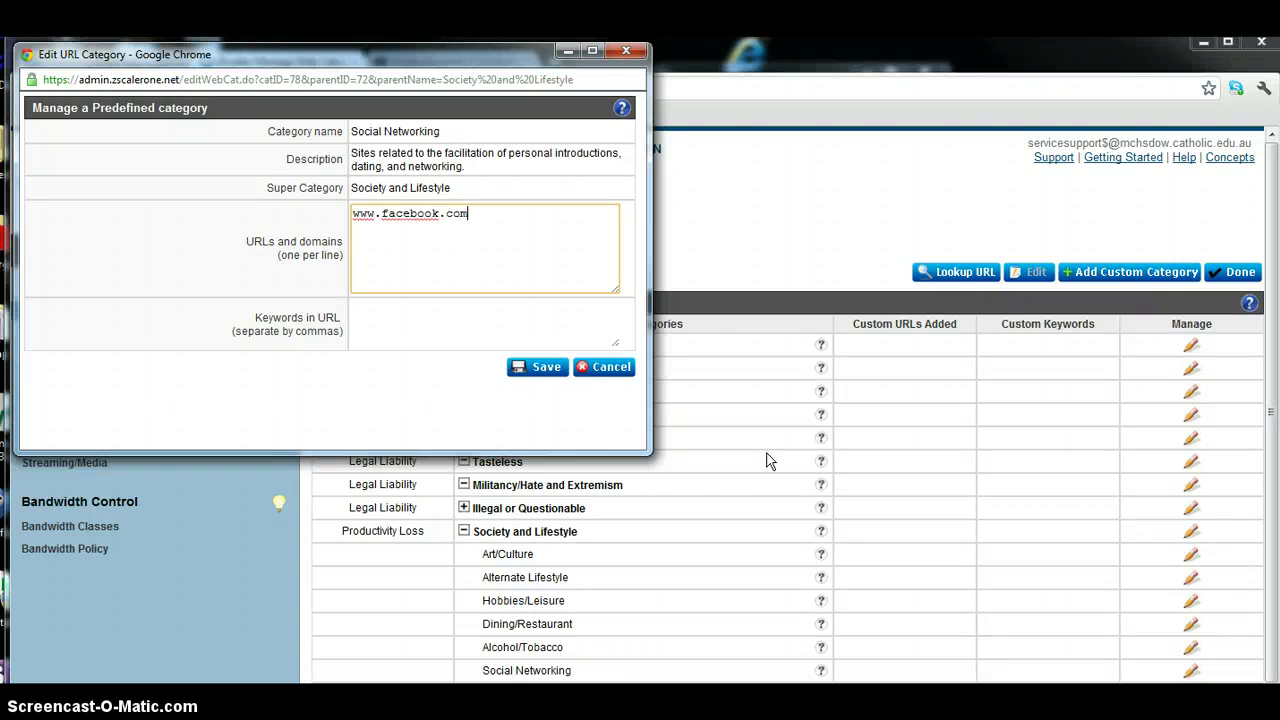
pyautogui.click(446, 323)
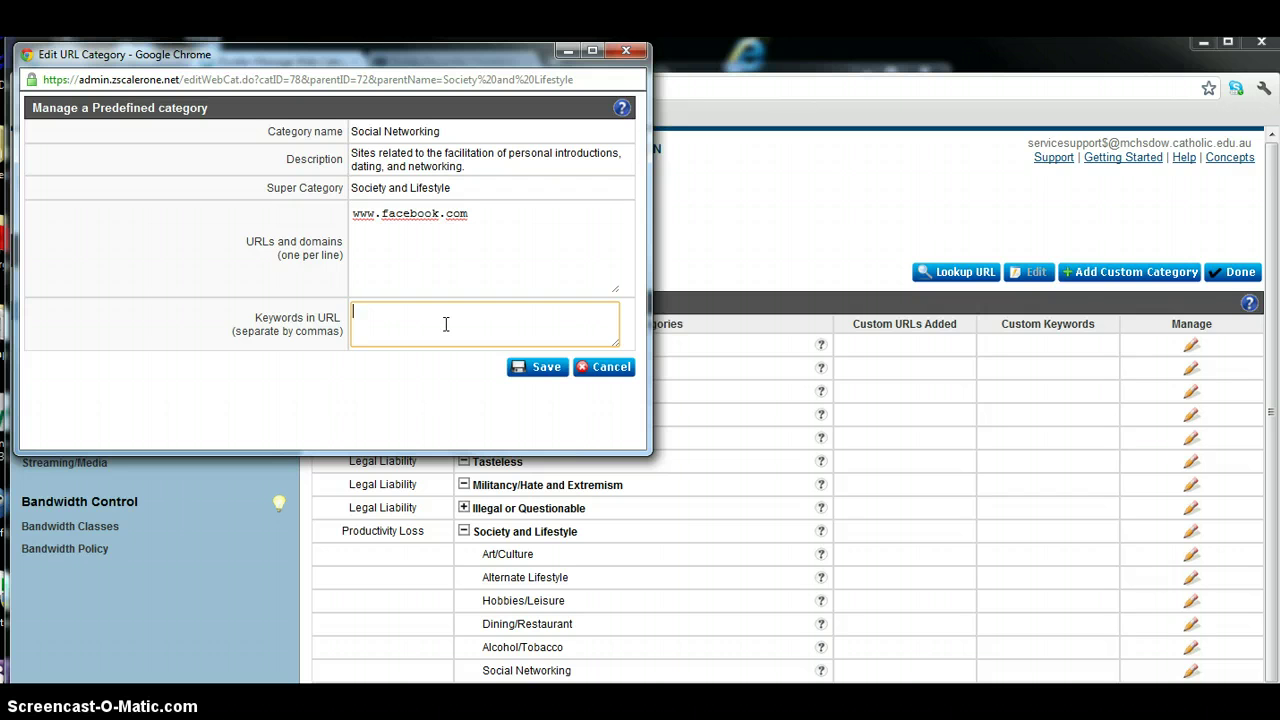
pyautogui.moveTo(250, 314); pyautogui.dragTo(389, 317)
pyautogui.click(389, 317)
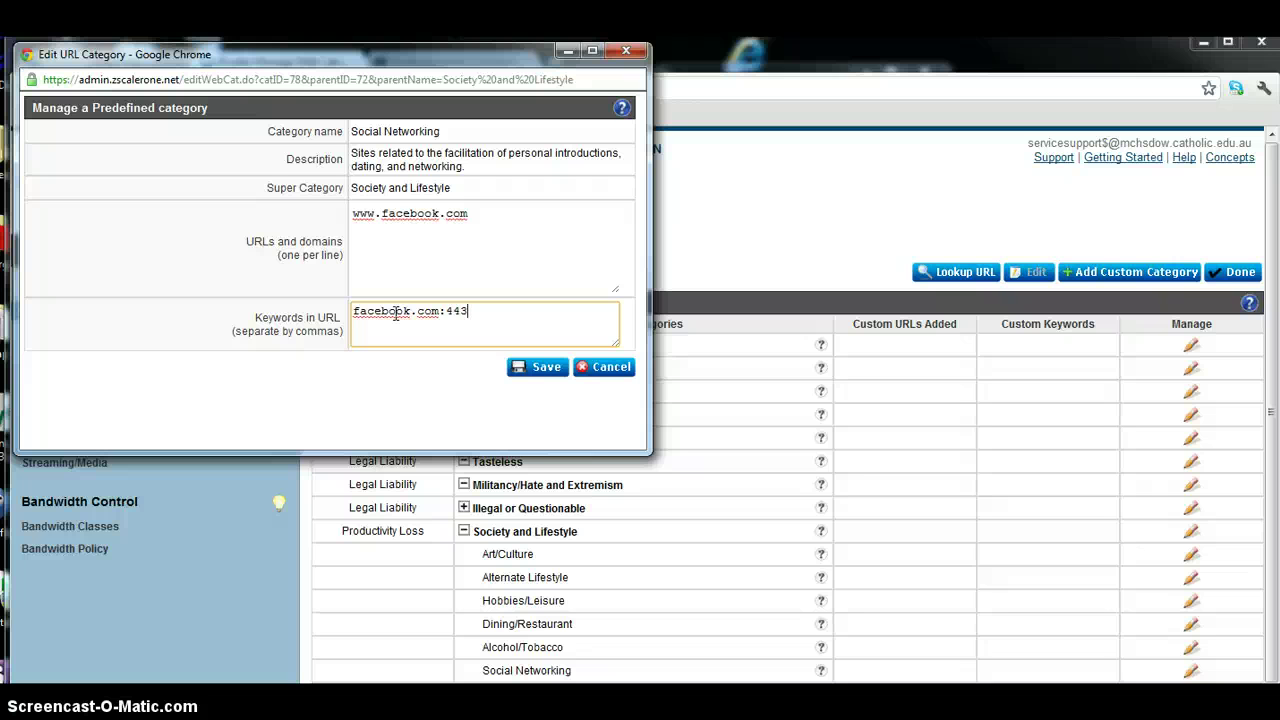
# Step: Save the Social Networking changes, activate them on all gateways, and dismiss the success message
pyautogui.click(540, 374)
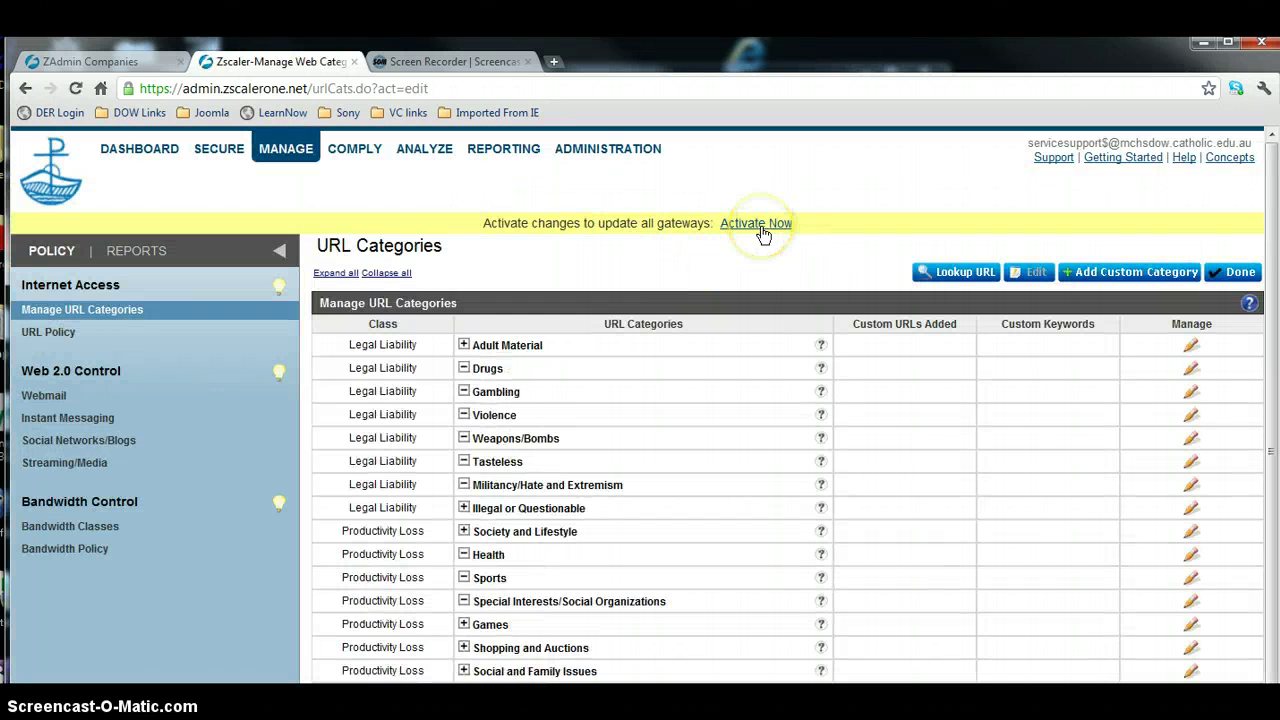
pyautogui.click(760, 228)
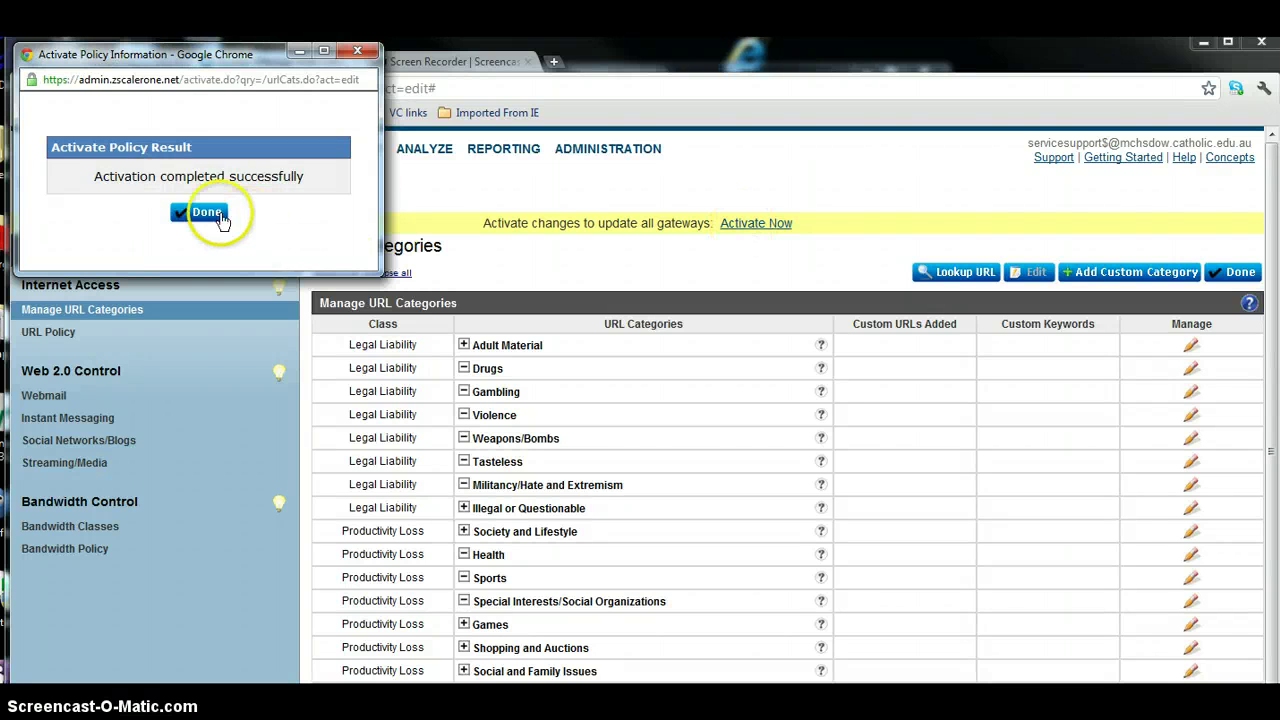
pyautogui.click(205, 212)
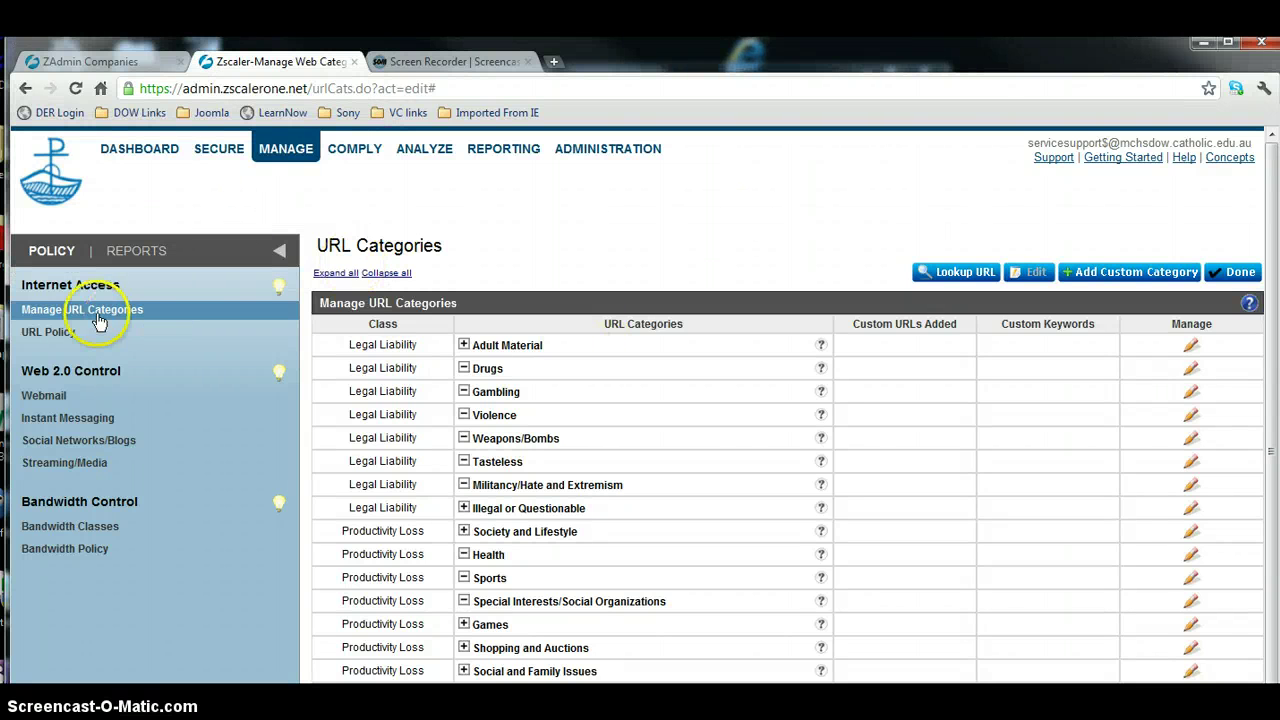
# Step: Return to transaction analysis and filter Application Class to Social Networking
pyautogui.click(424, 155)
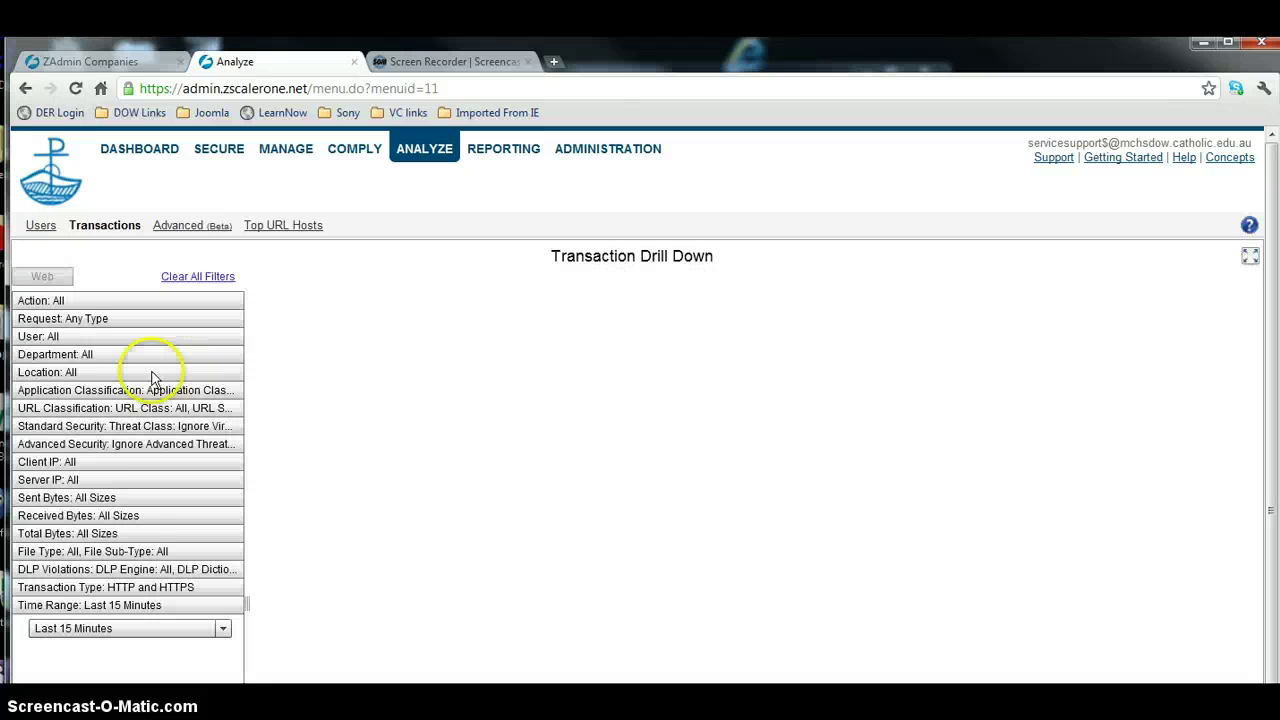
pyautogui.click(80, 391)
pyautogui.click(86, 432)
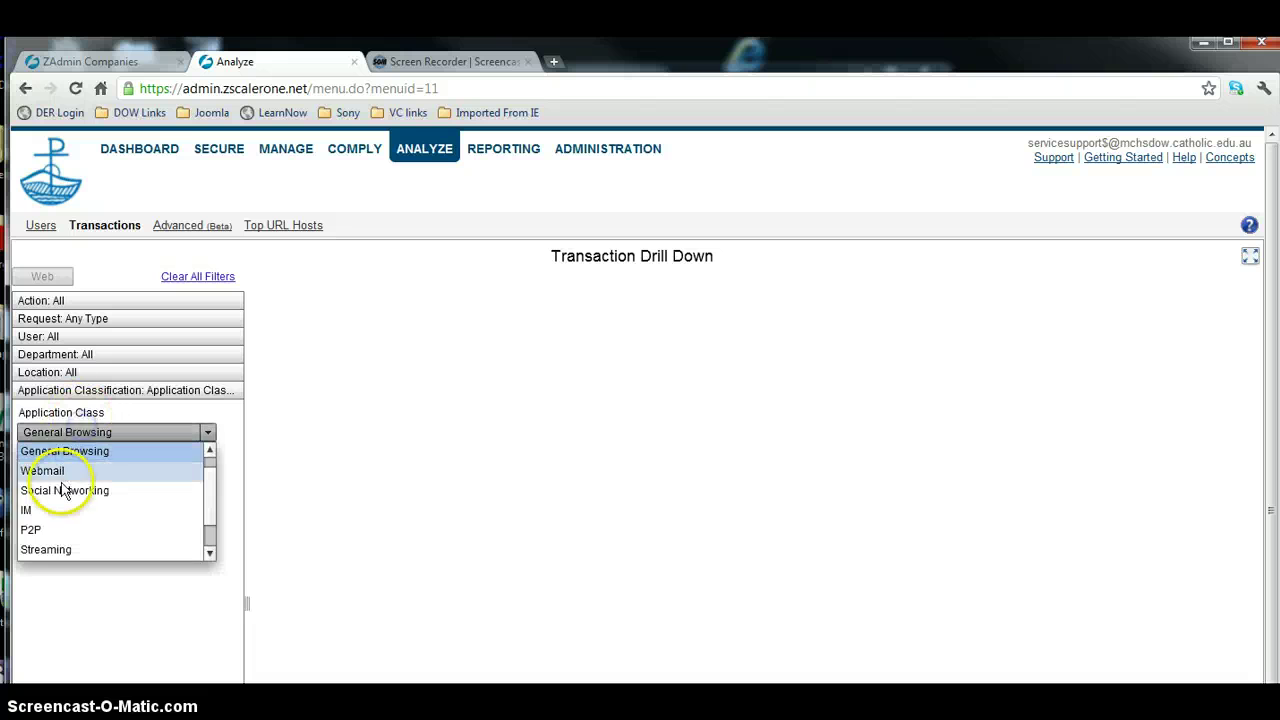
pyautogui.click(77, 489)
# Step: Filter Application to Facebook and select the third Facebook transaction
pyautogui.click(64, 484)
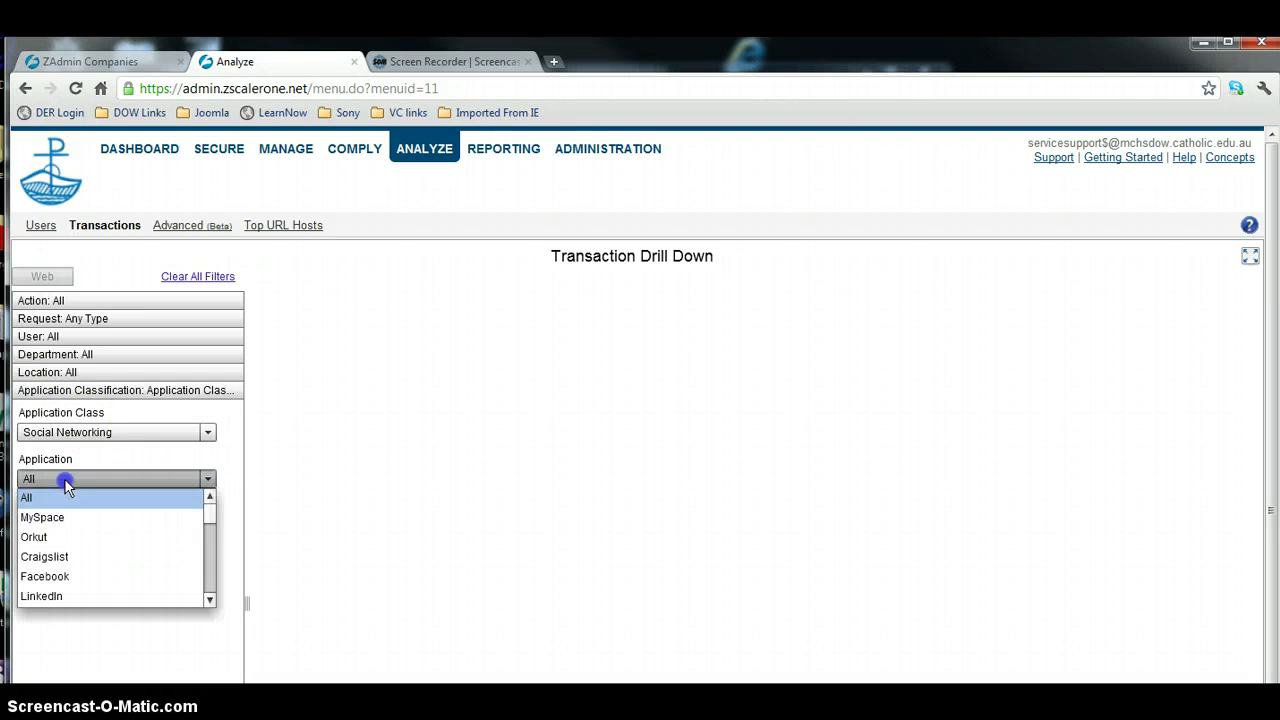
pyautogui.click(63, 581)
pyautogui.scroll(-1, 114, 560)
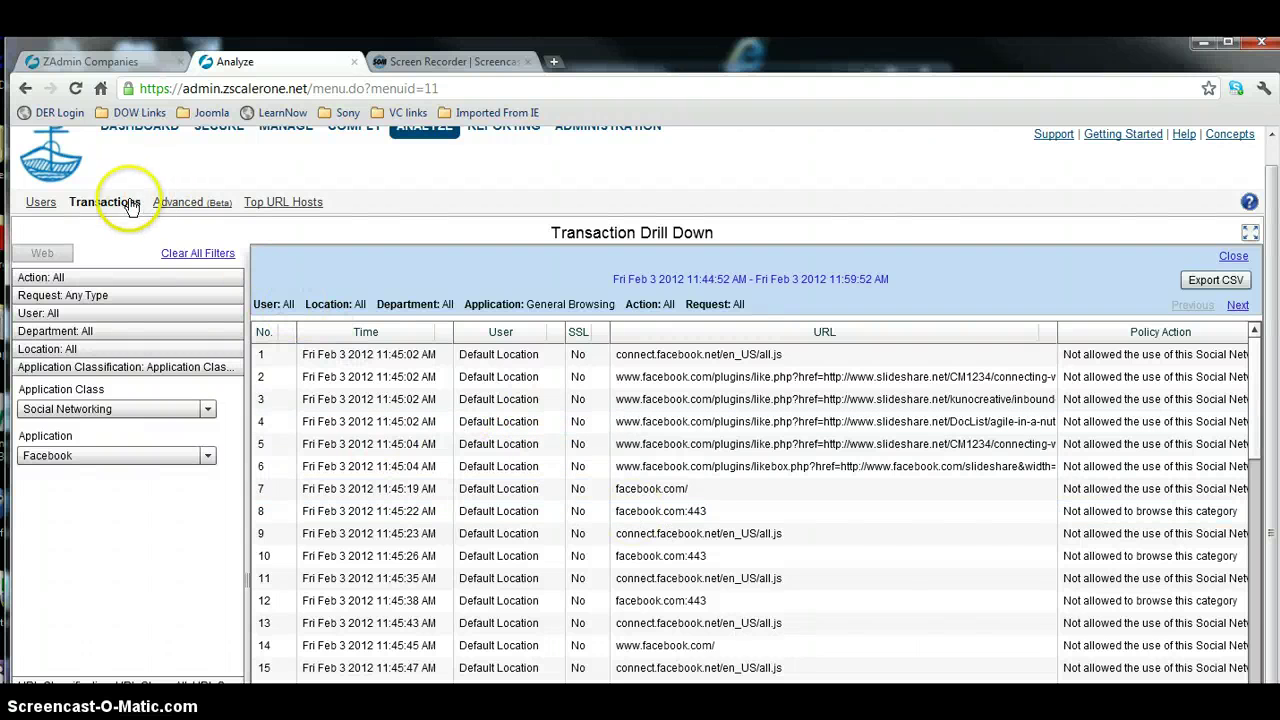
pyautogui.click(1227, 401)
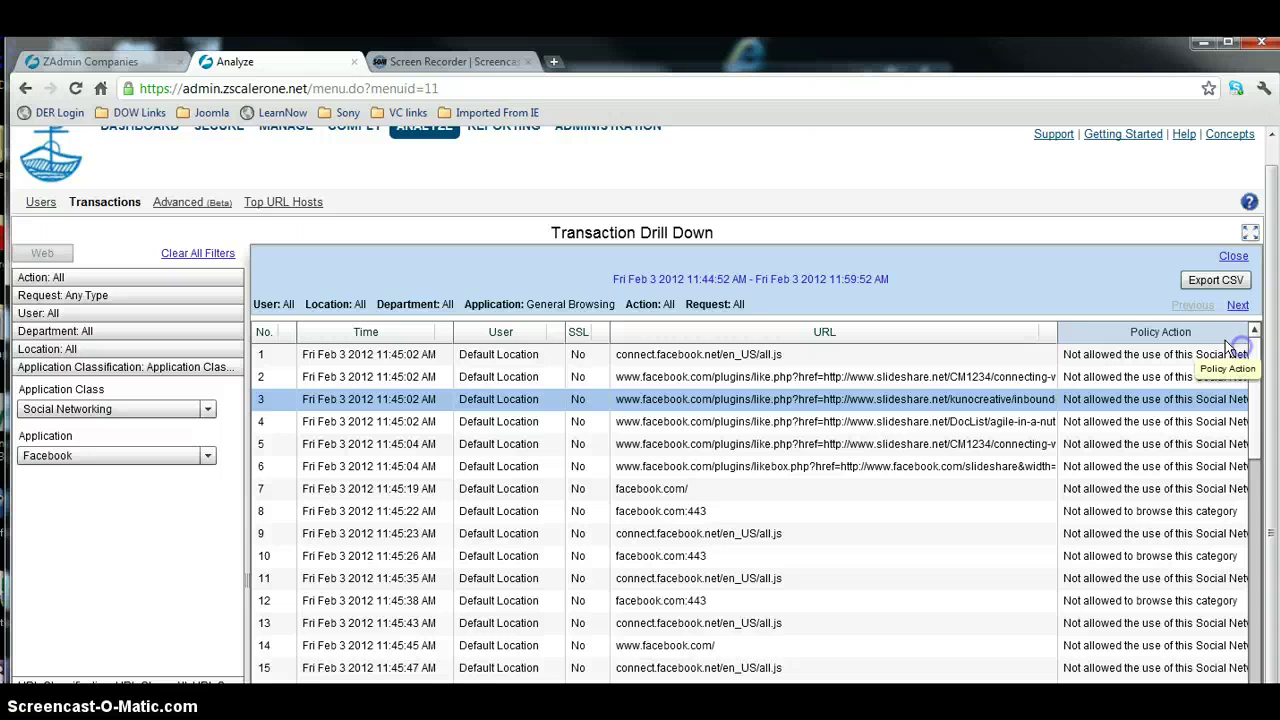
# Step: Reopen Manage URL Categories, resize the browser window, and put the category list into edit mode
pyautogui.scroll(1, 232, 178)
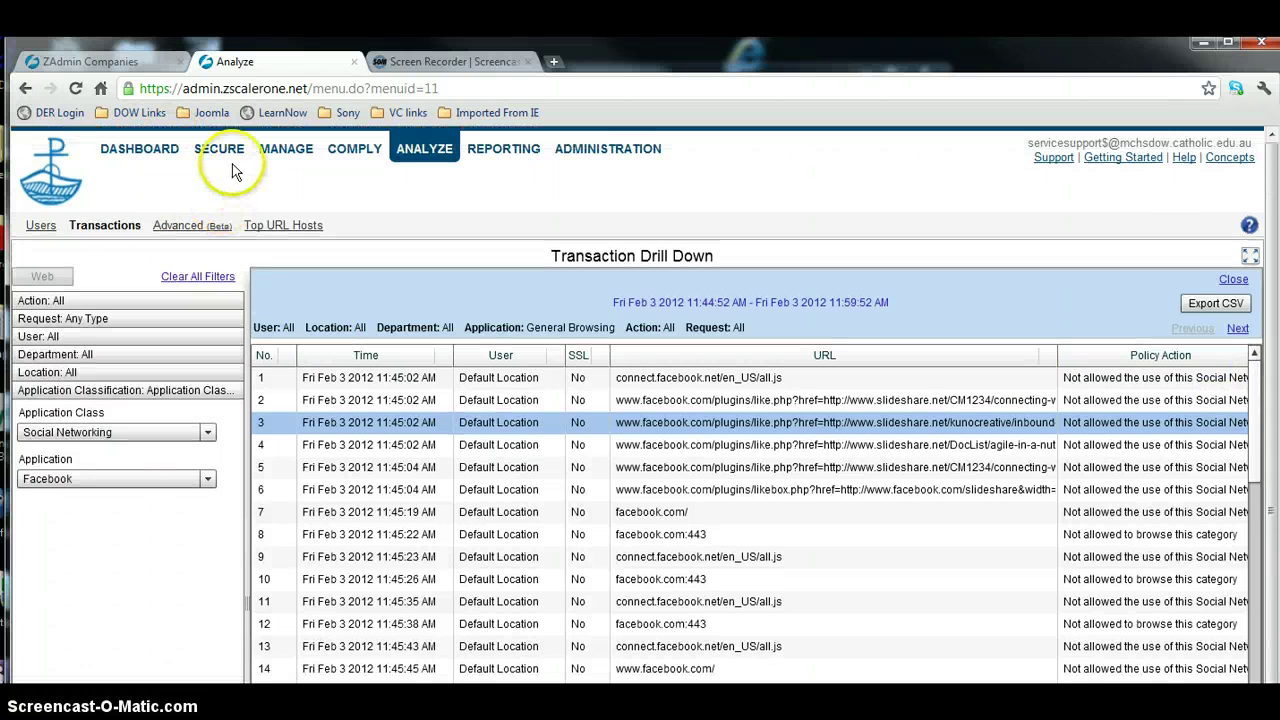
pyautogui.click(281, 149)
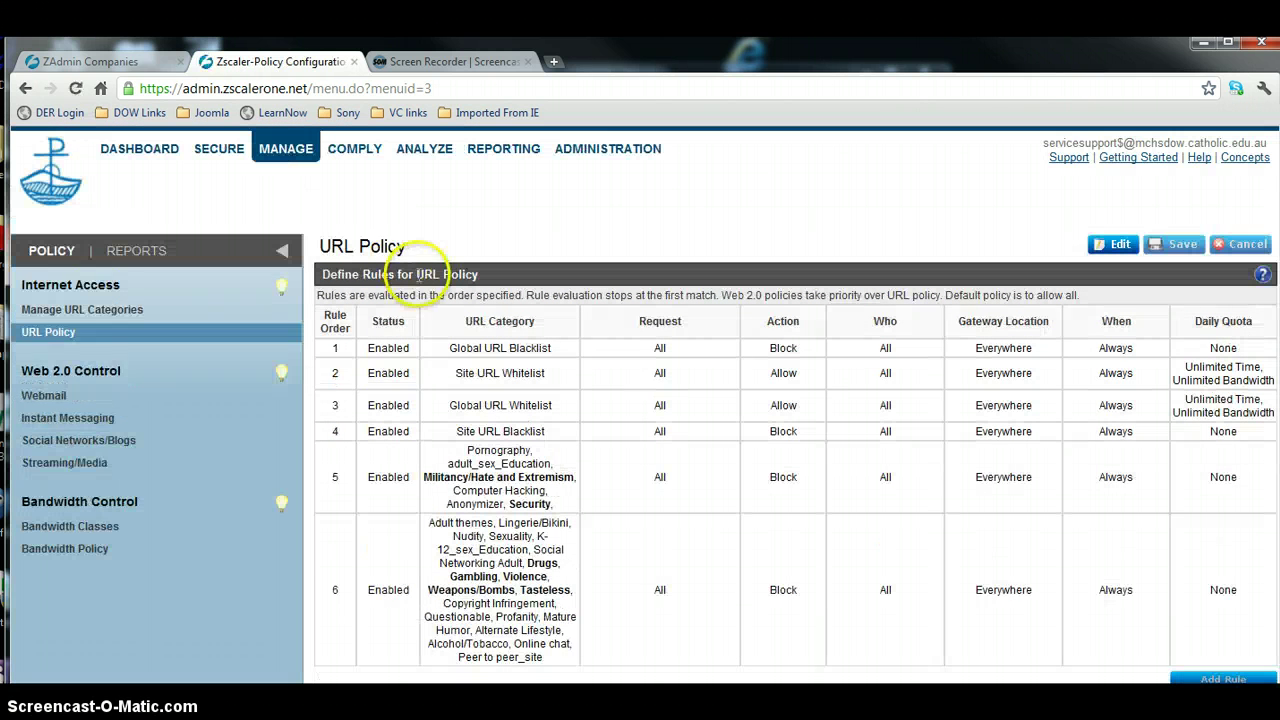
pyautogui.click(48, 312)
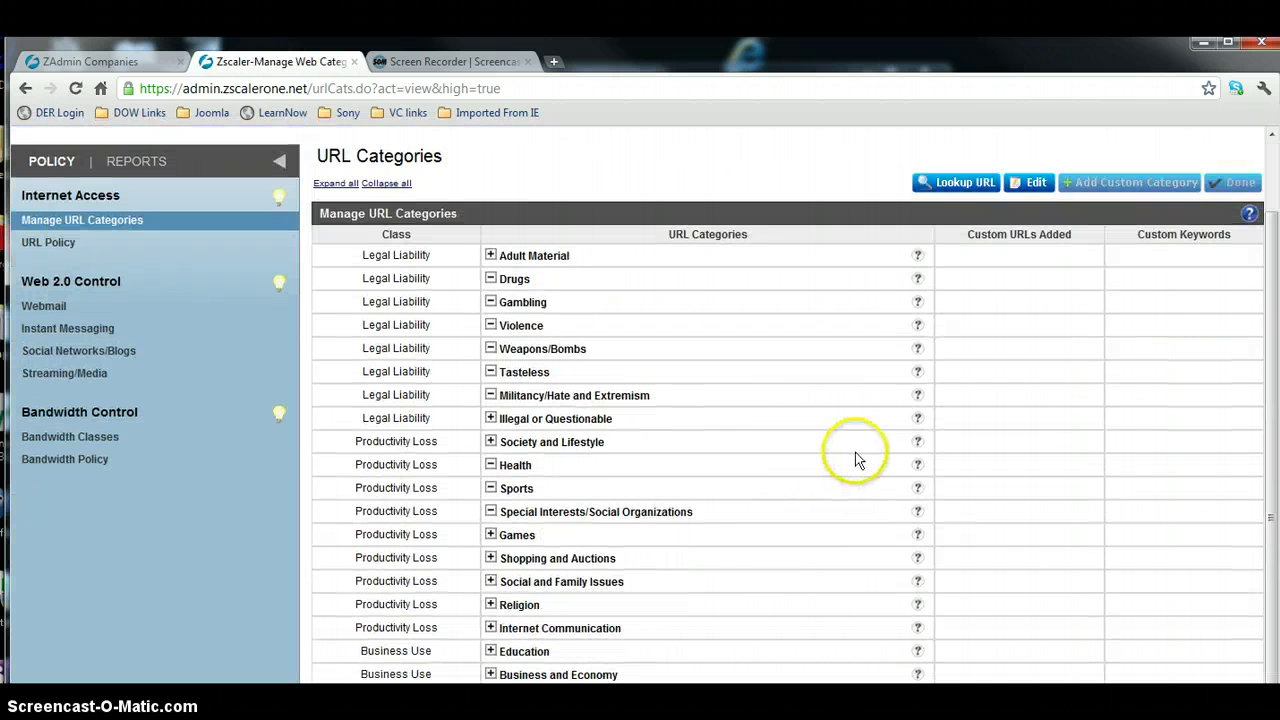
pyautogui.scroll(-2, 771, 537)
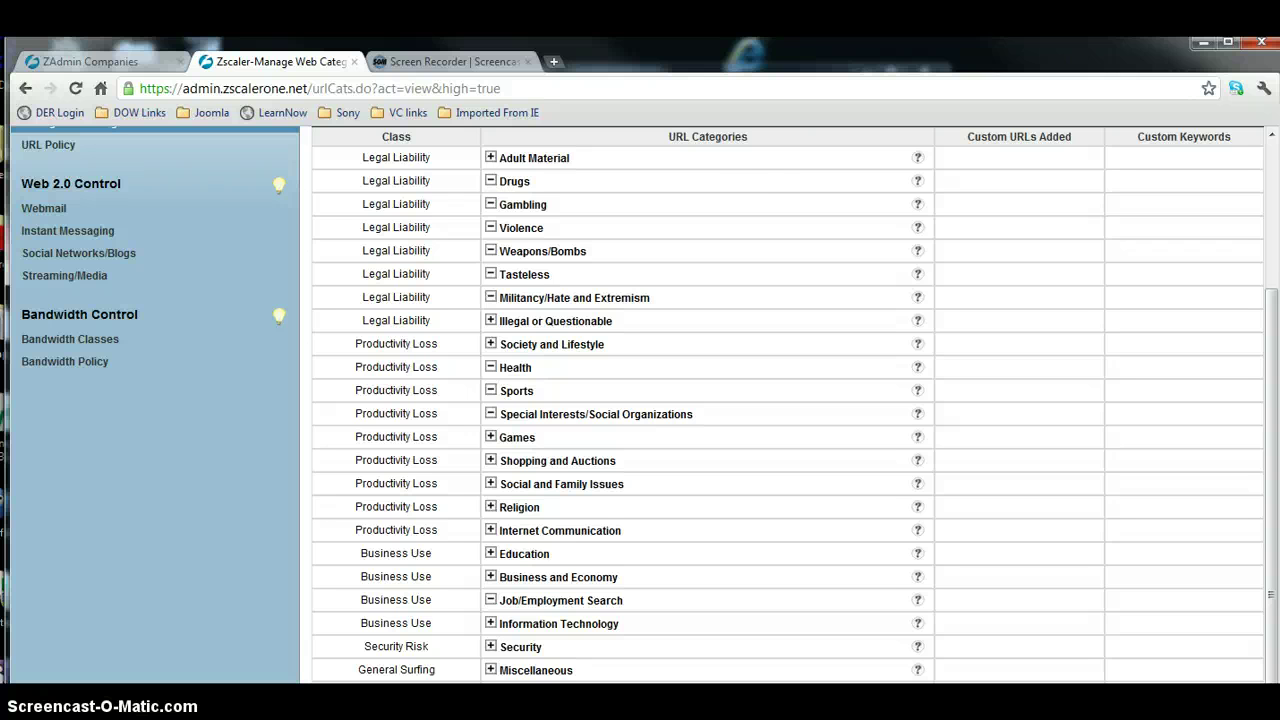
pyautogui.moveTo(760, 37)
pyautogui.mouseDown()
pyautogui.moveTo(762, 289)
pyautogui.moveTo(762, 37)
pyautogui.mouseUp()
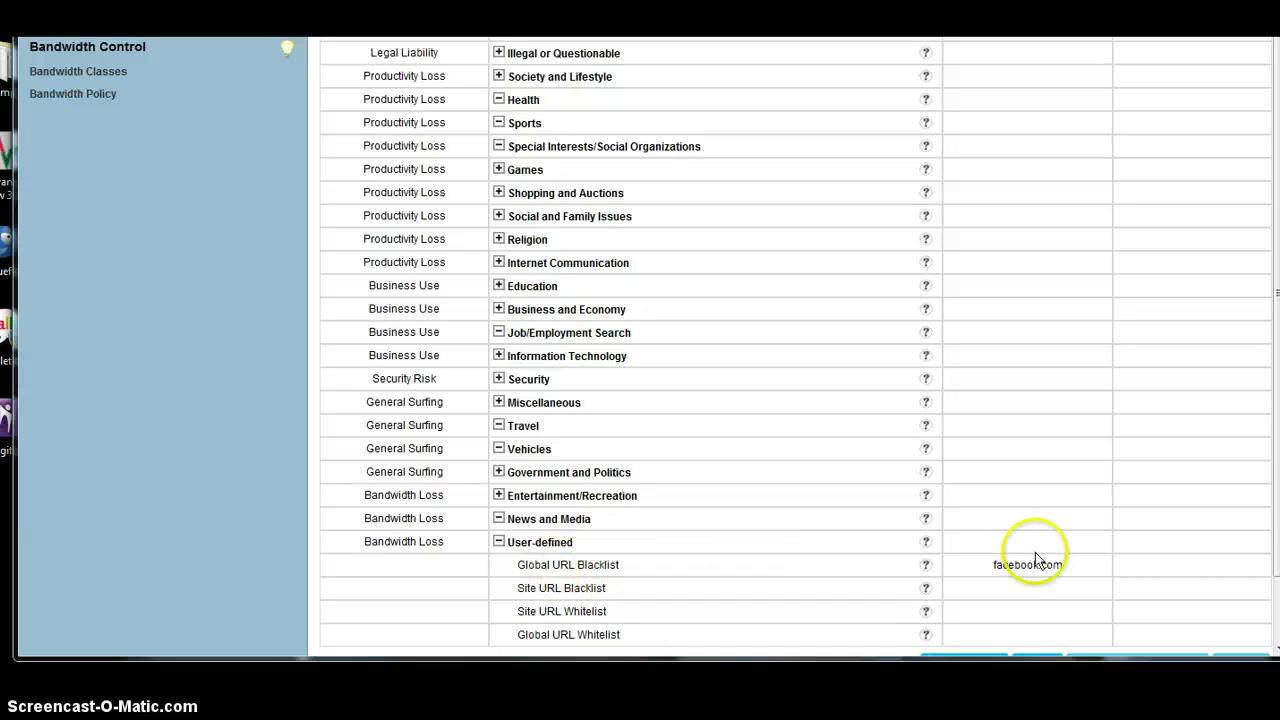
pyautogui.scroll(1, 1228, 190)
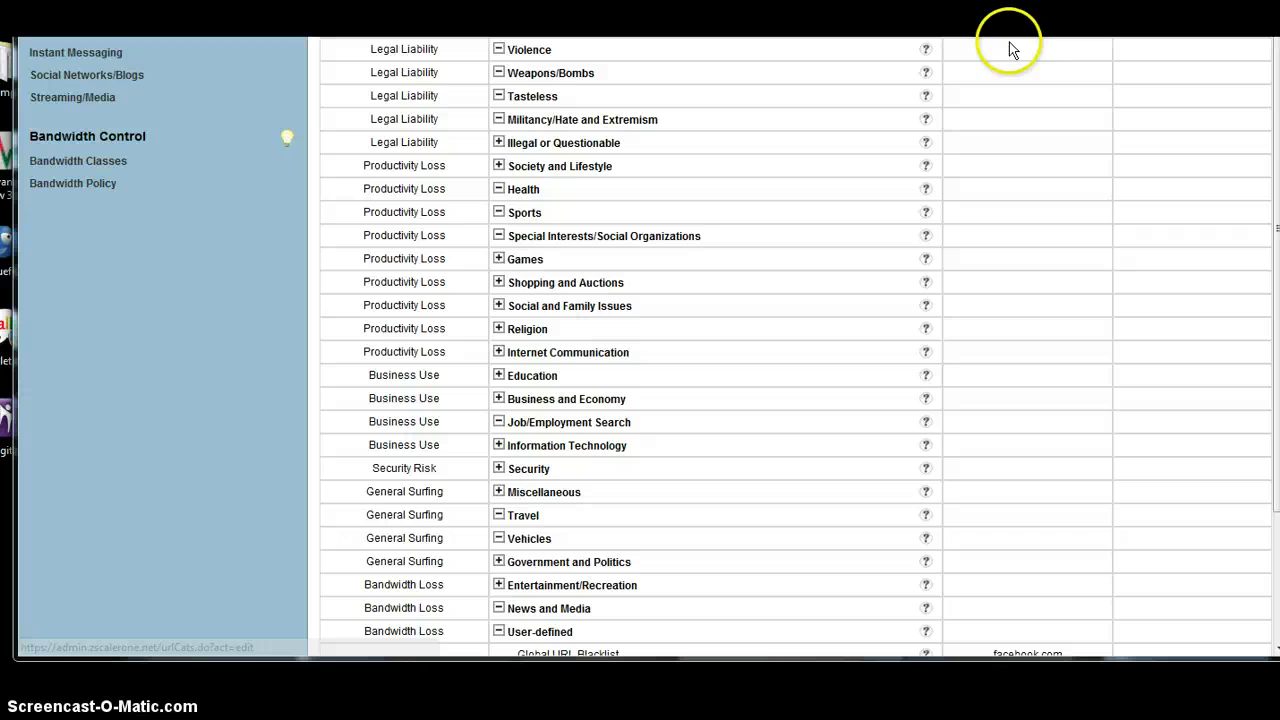
pyautogui.scroll(3, 780, 360)
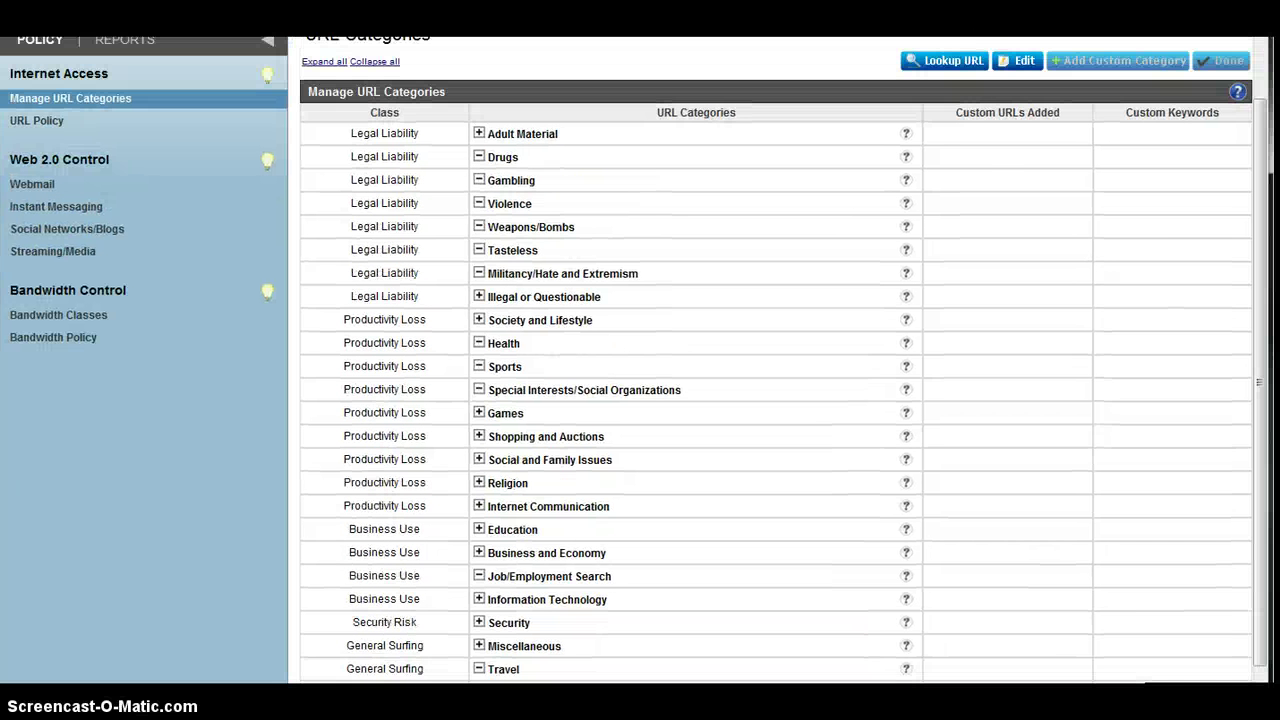
pyautogui.click(1018, 61)
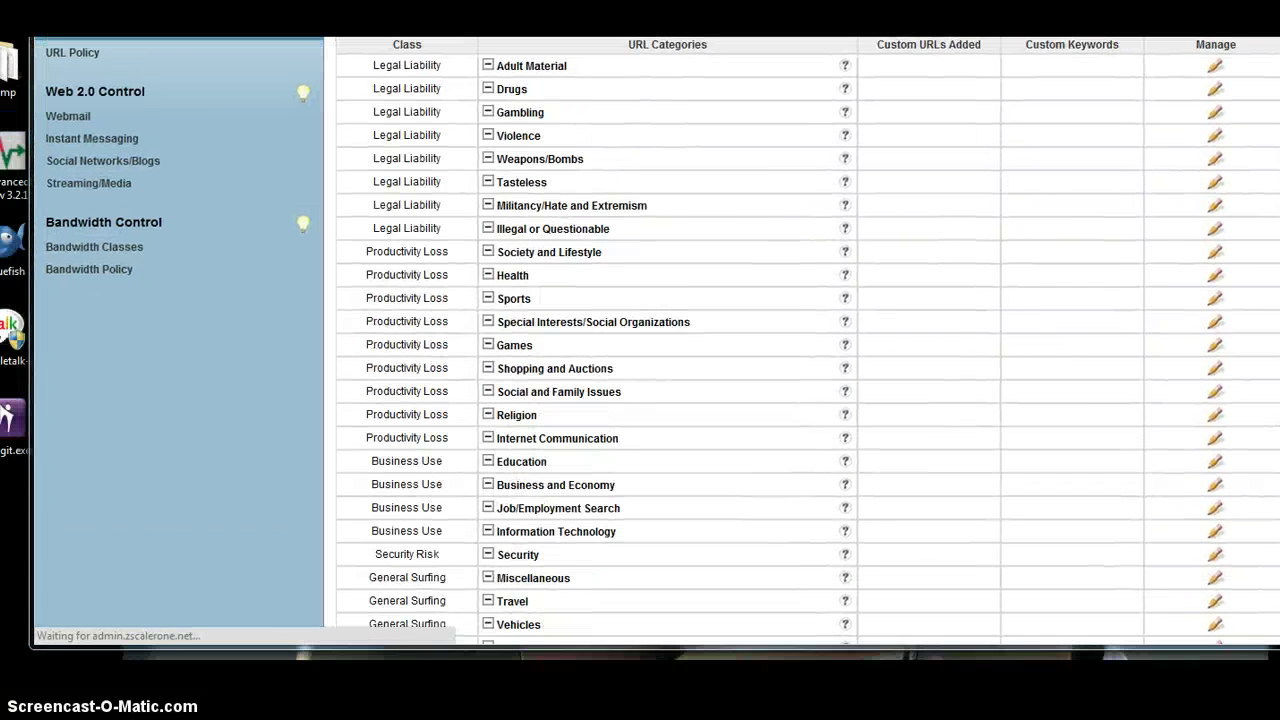
pyautogui.scroll(-3, 1074, 114)
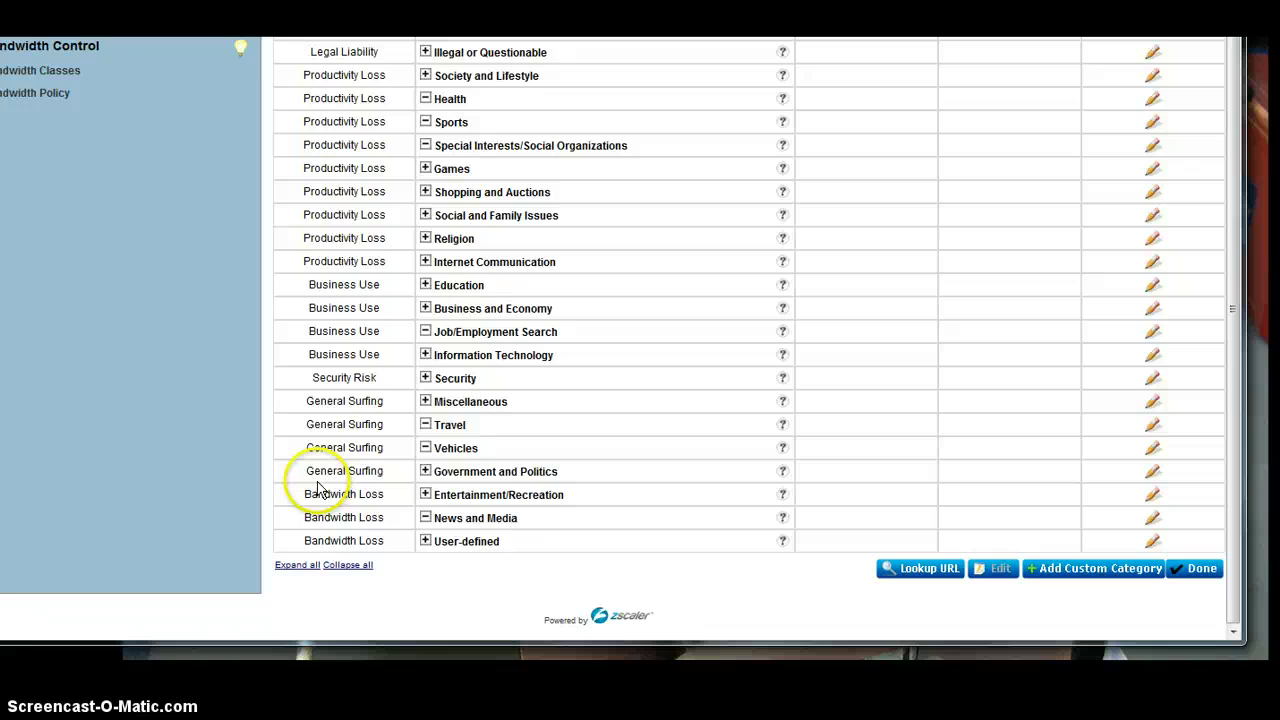
# Step: Add the URL keyword facebook.com:443 to the User-defined Global URL Blacklist and save it
pyautogui.click(425, 541)
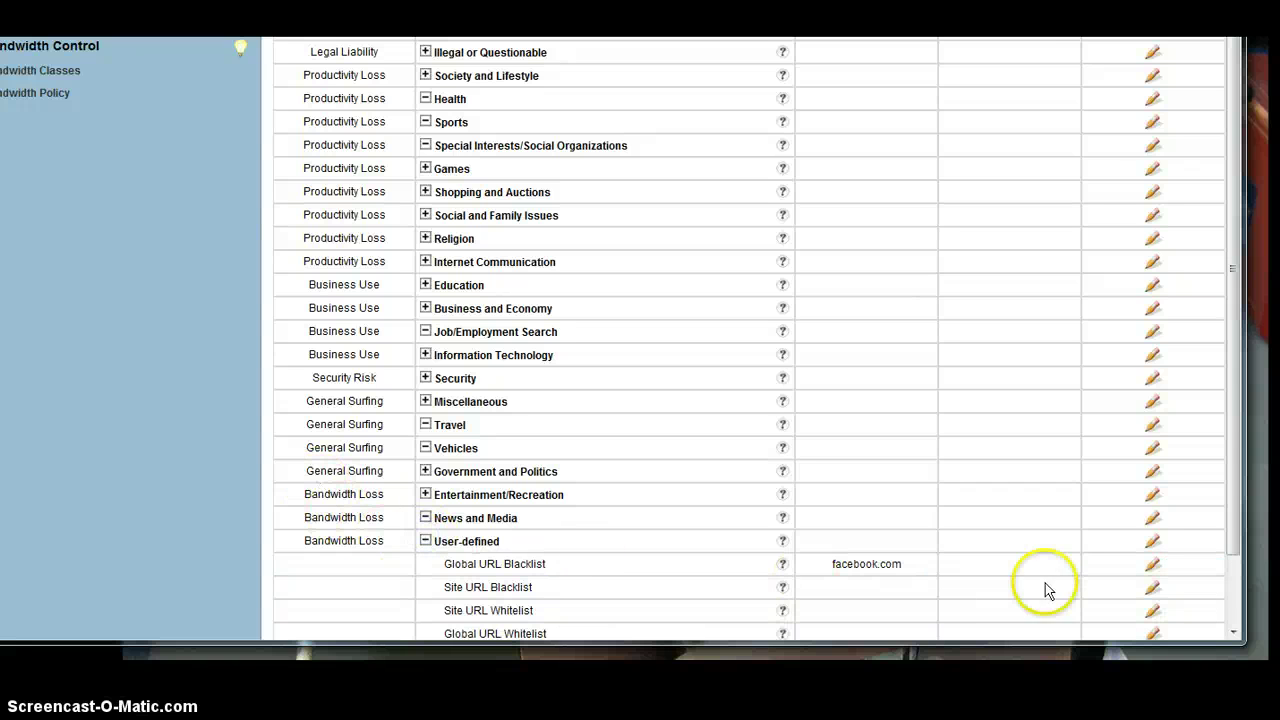
pyautogui.click(1153, 566)
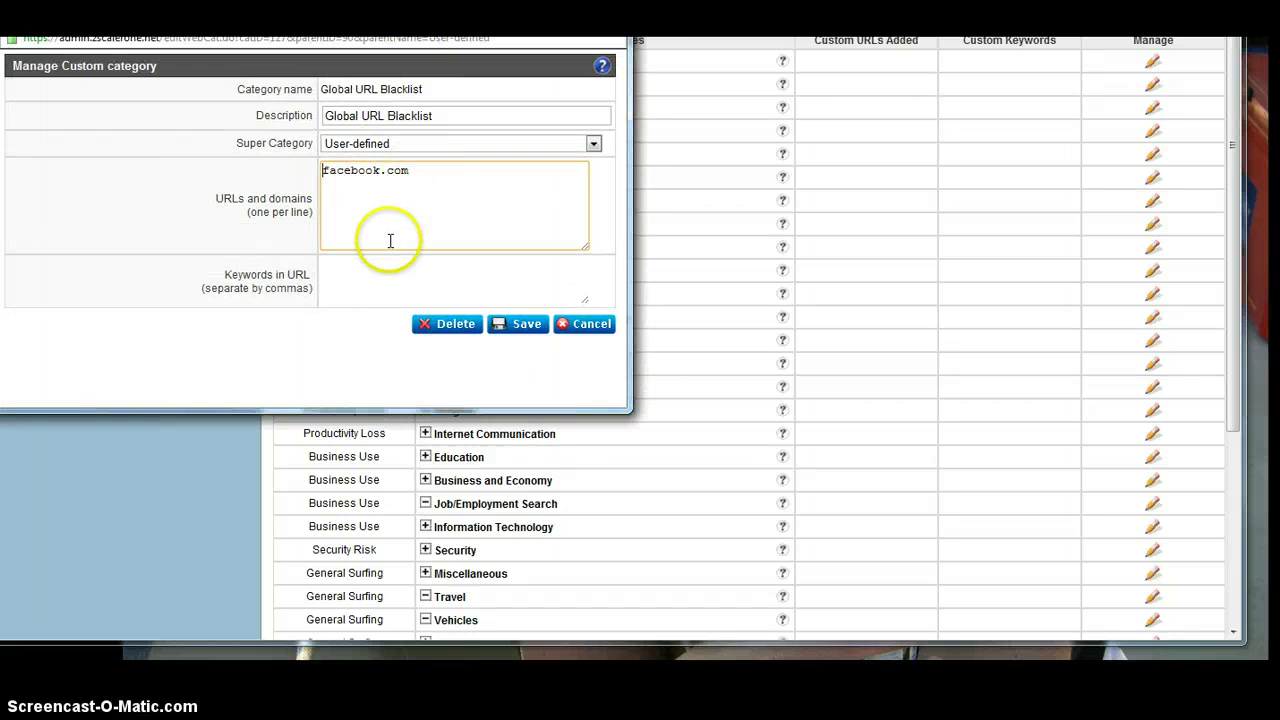
pyautogui.click(366, 272)
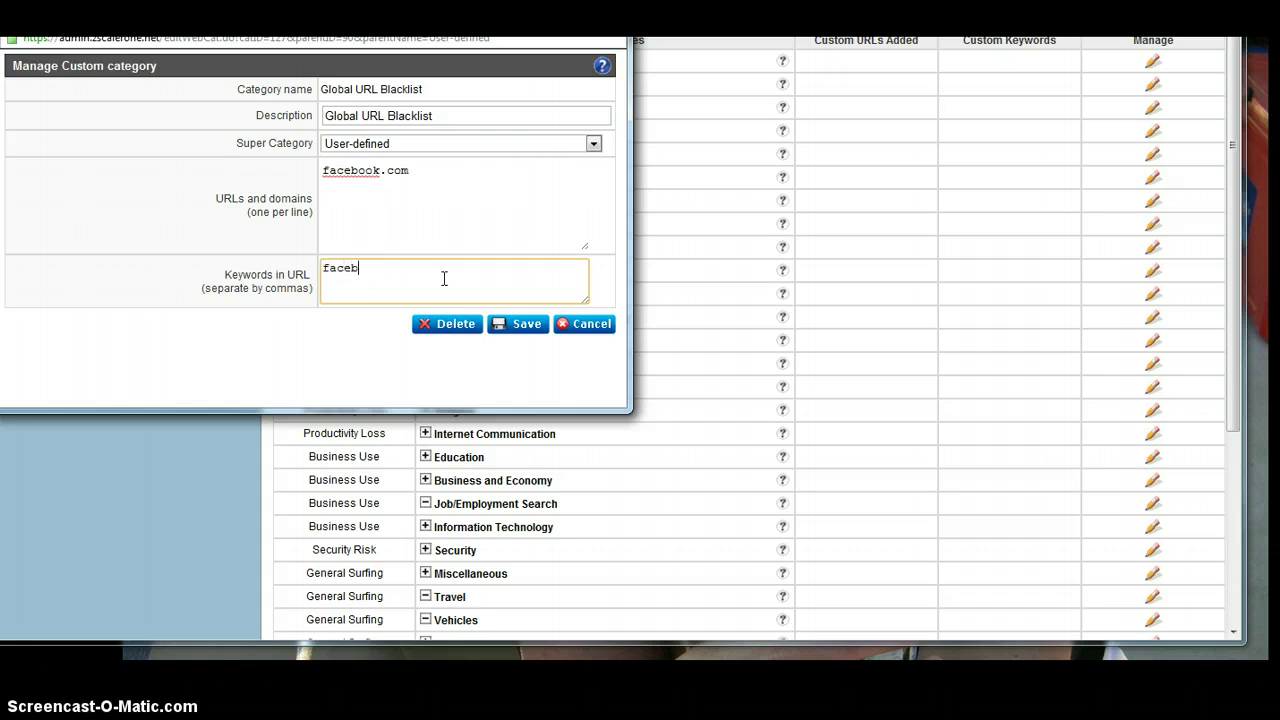
pyautogui.write('facebook.com:443')
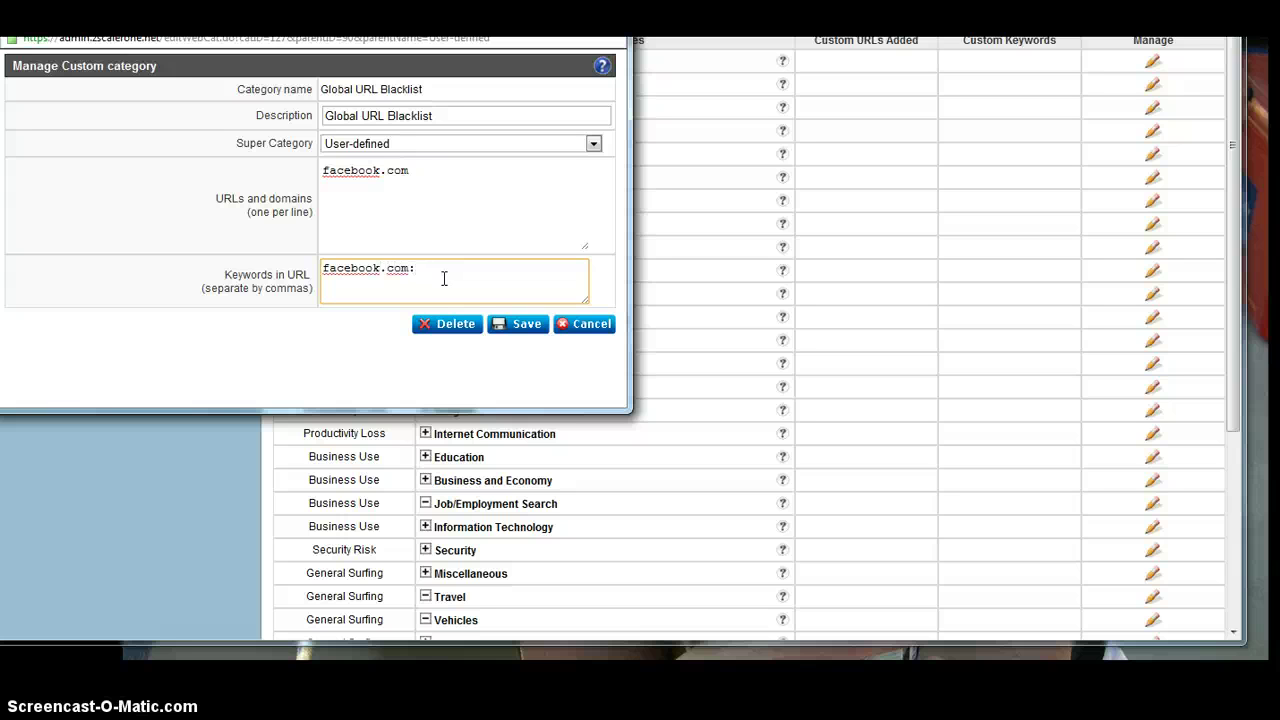
pyautogui.click(522, 324)
pyautogui.click(380, 263)
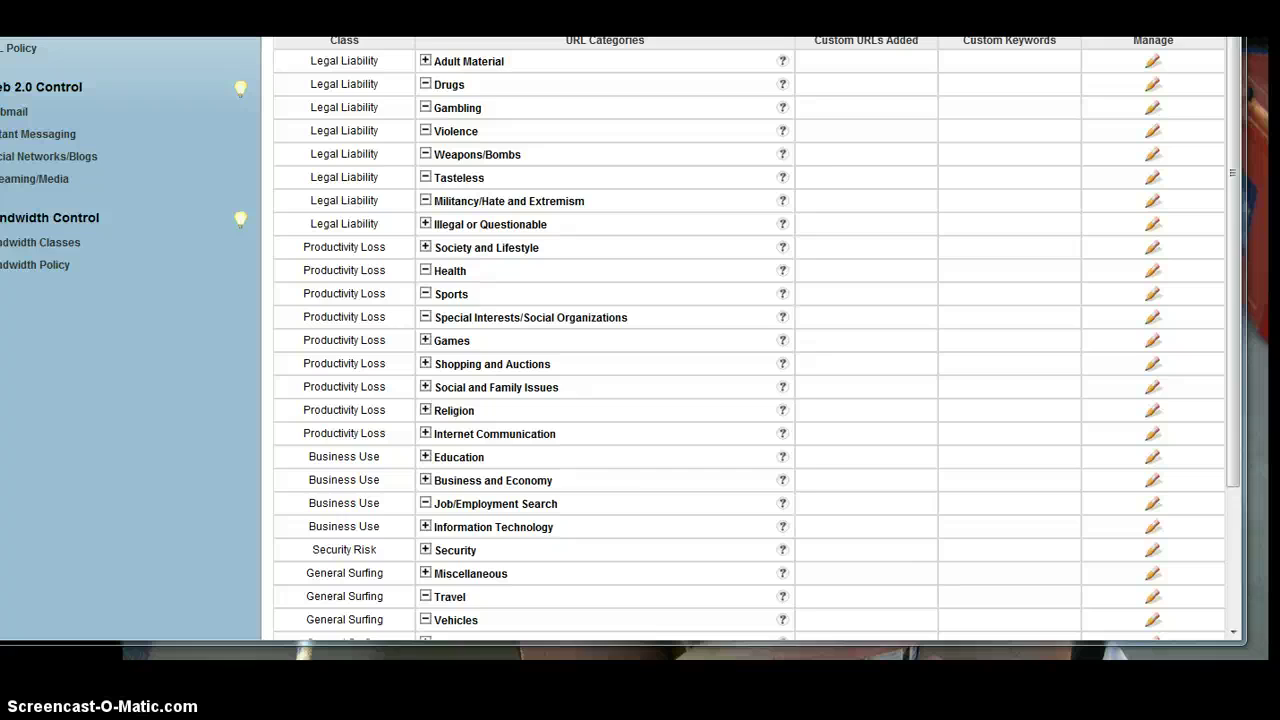
# Step: Review the URL Categories table and leave edit mode with Done, keeping the facebook.com:443 keyword
pyautogui.scroll(-3, 595, 580)
pyautogui.scroll(2, 514, 529)
pyautogui.scroll(-2, 523, 523)
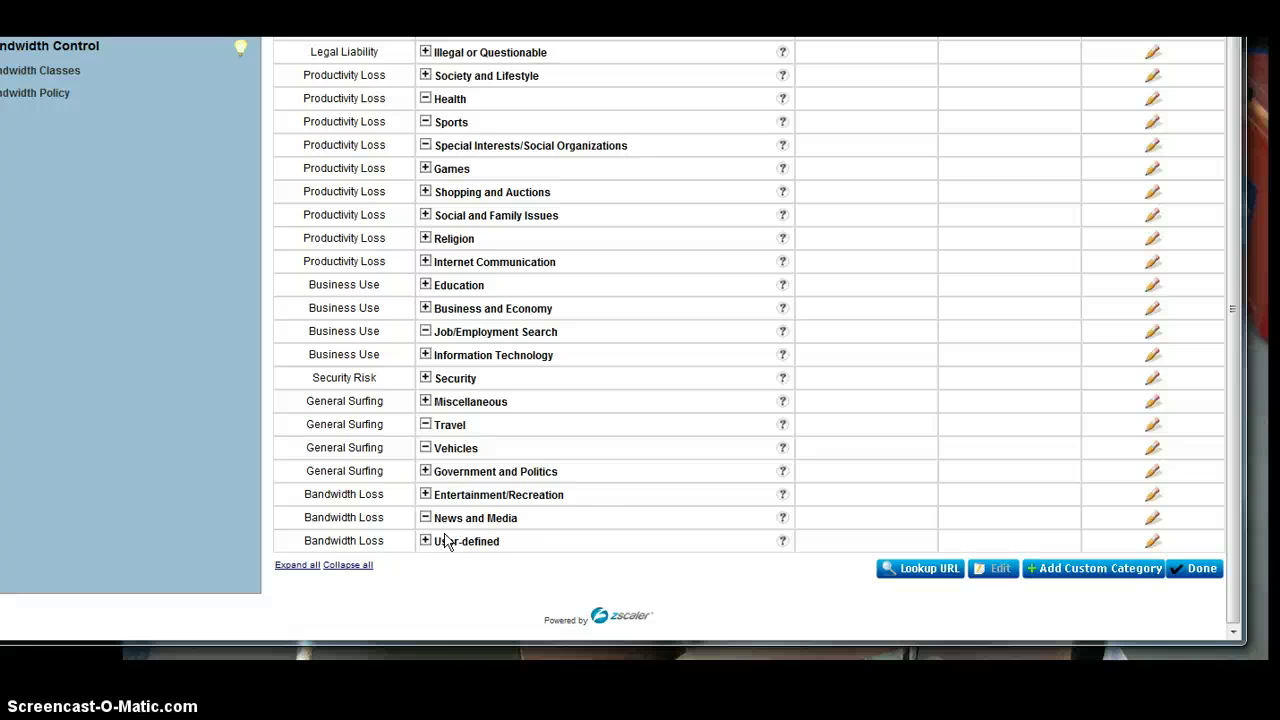
pyautogui.click(593, 501)
pyautogui.click(621, 279)
pyautogui.click(617, 281)
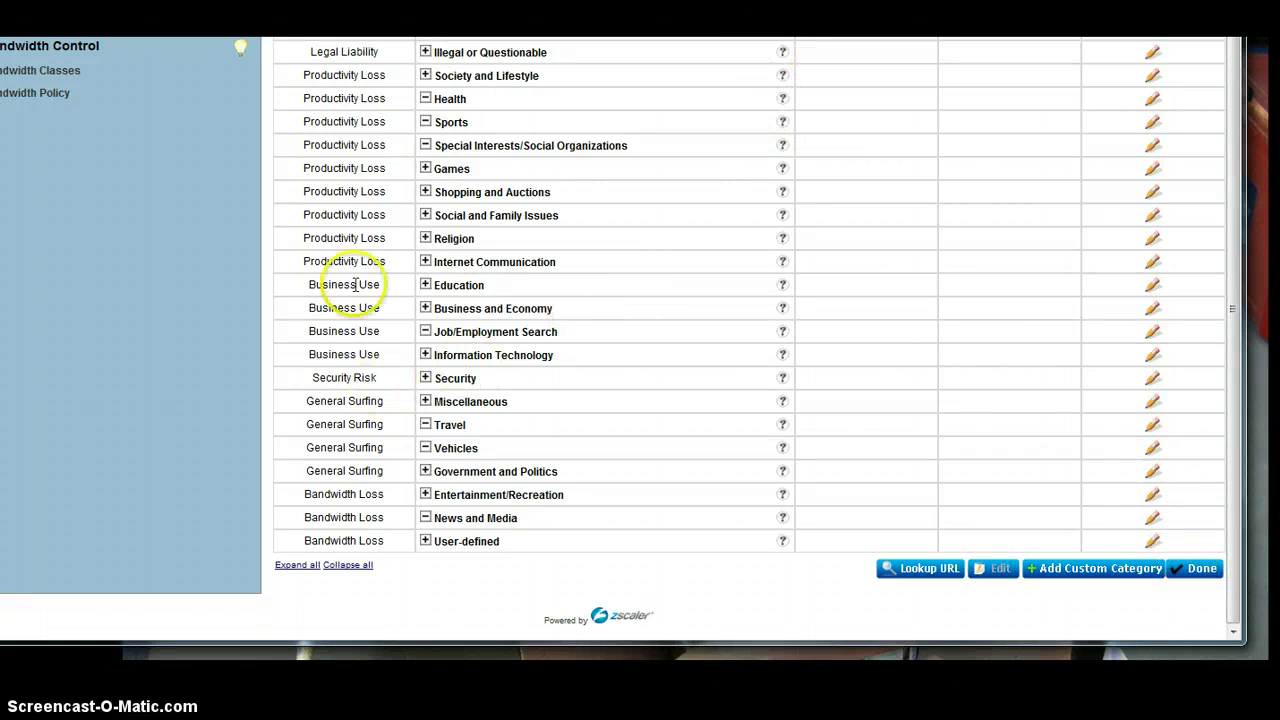
pyautogui.click(1197, 568)
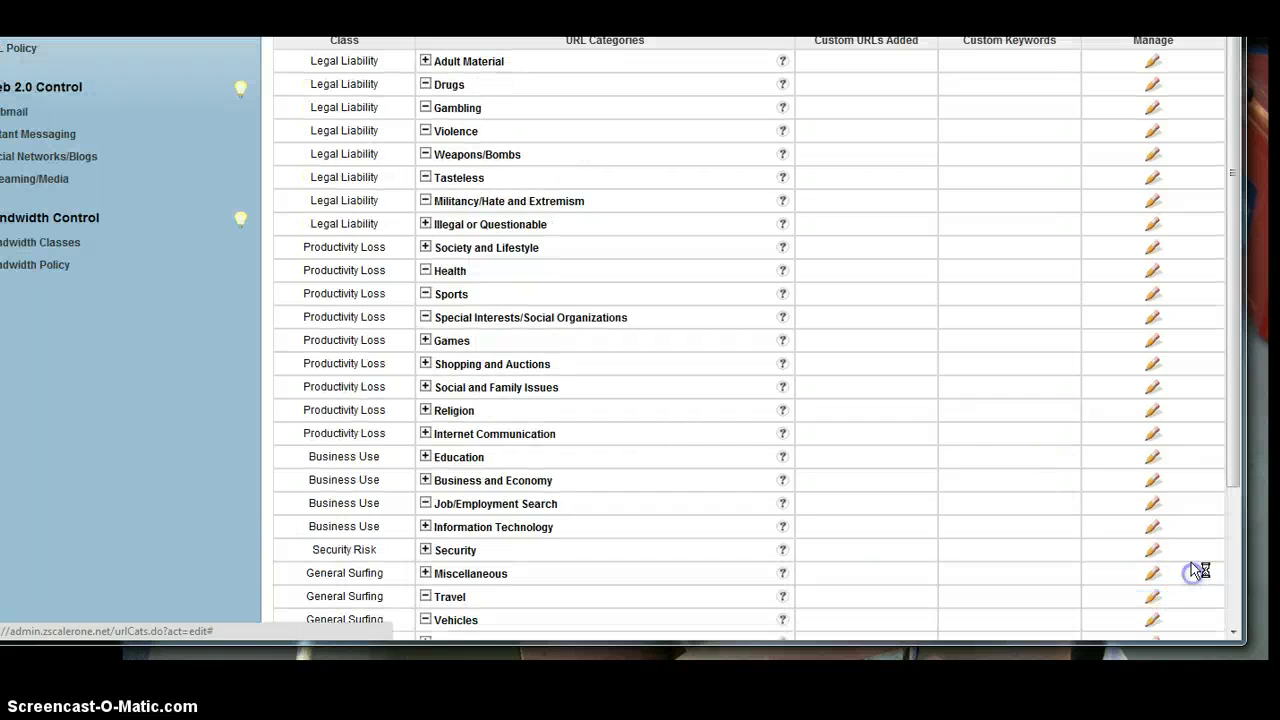